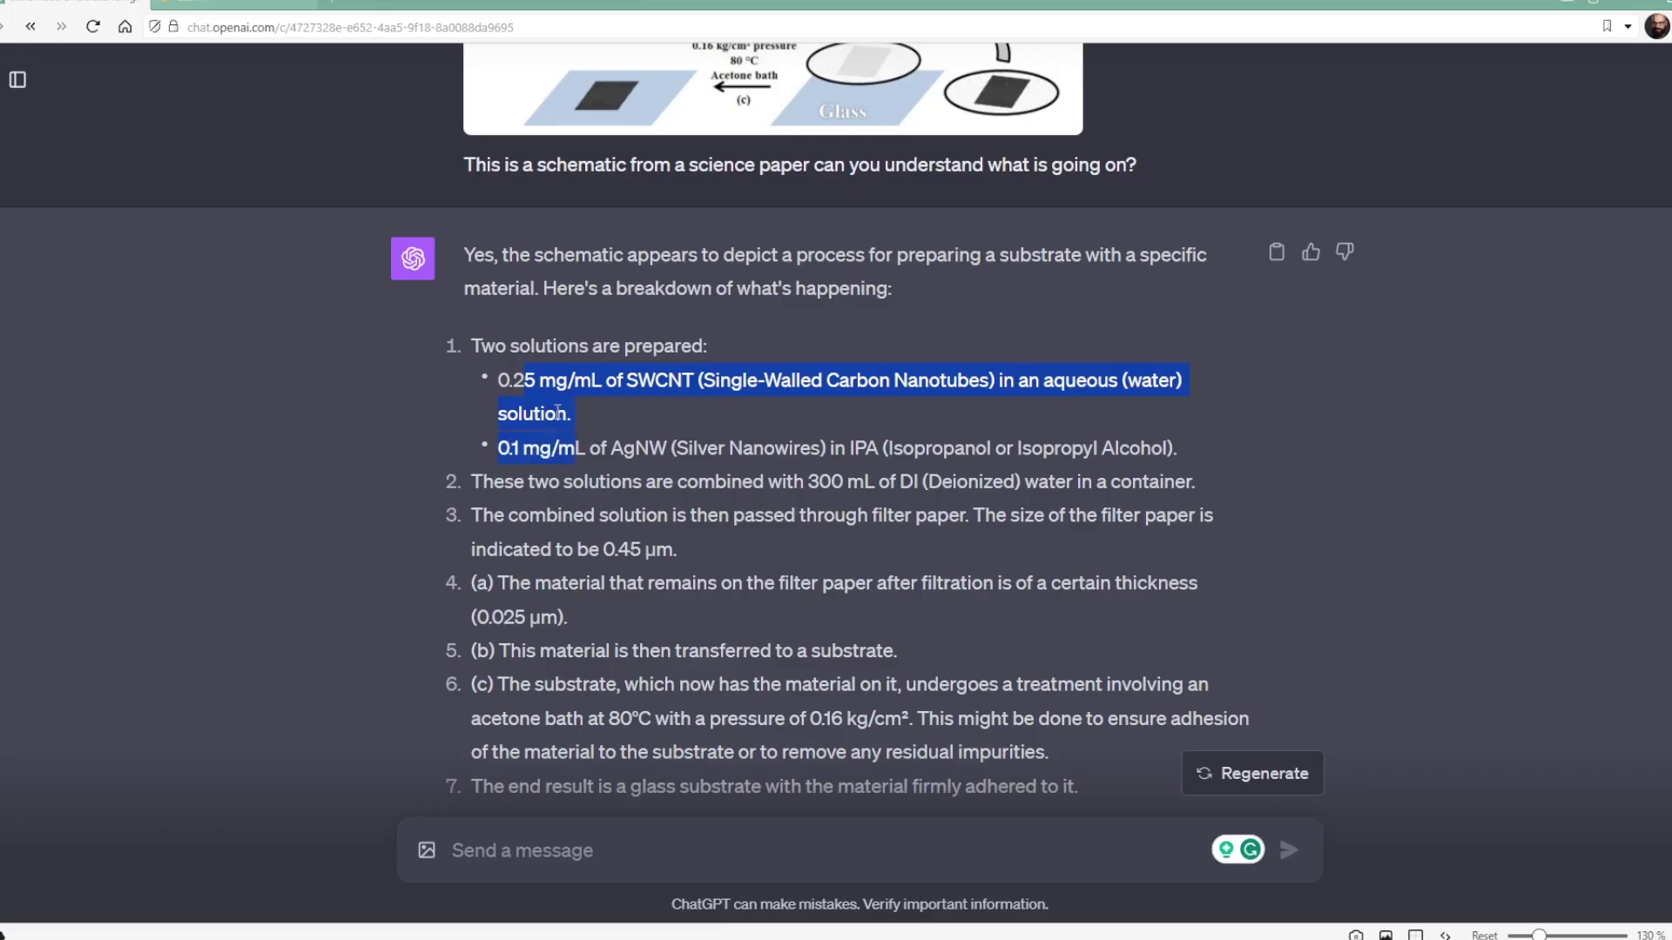
# Compare the explanation's opening and its two prepared solutions, SWCNT and AgNW, with the uploaded process schematic
pyautogui.scroll(4, 557, 413)
pyautogui.scroll(-3, 572, 480)
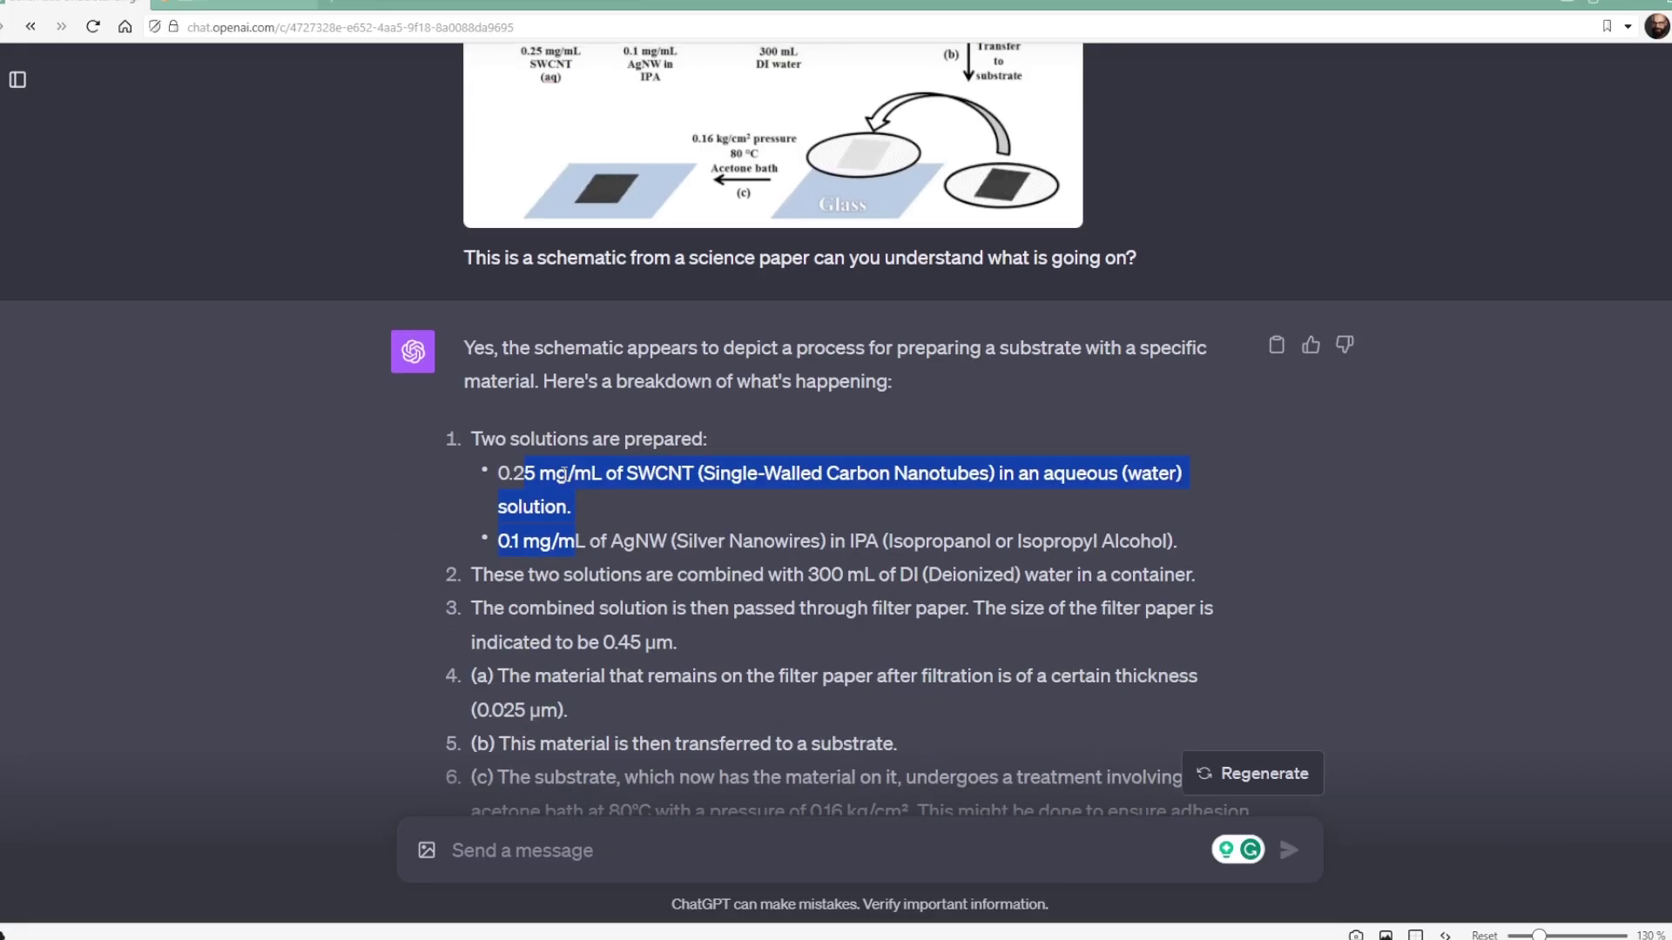
pyautogui.scroll(3, 568, 503)
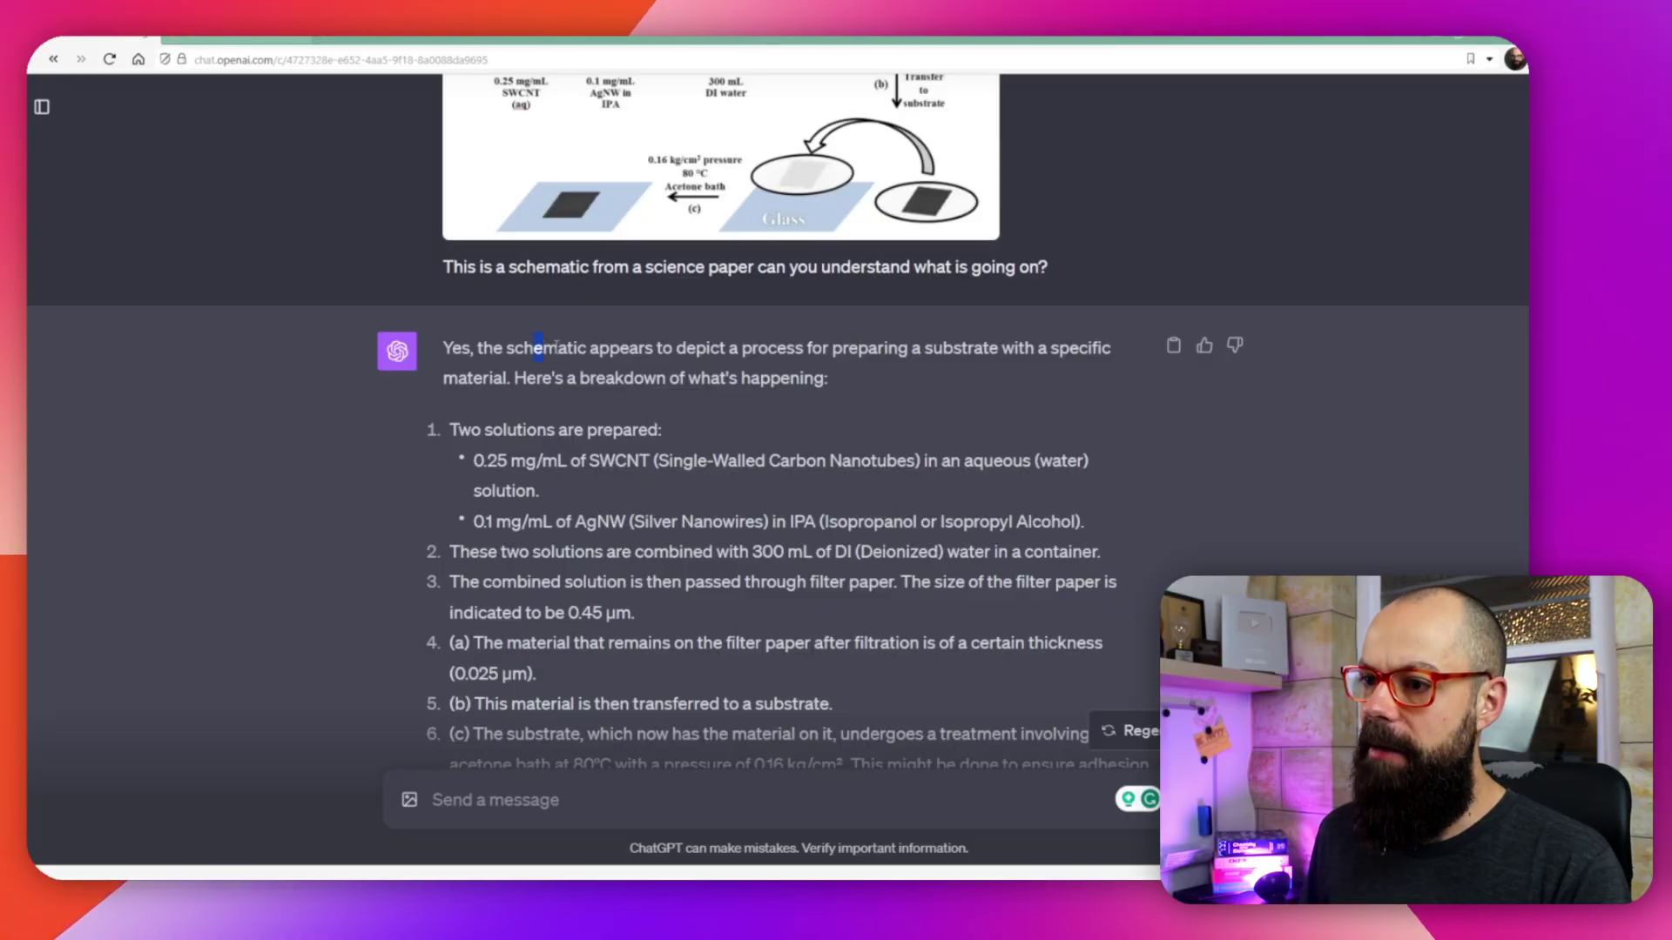
pyautogui.moveTo(555, 348); pyautogui.dragTo(892, 351)
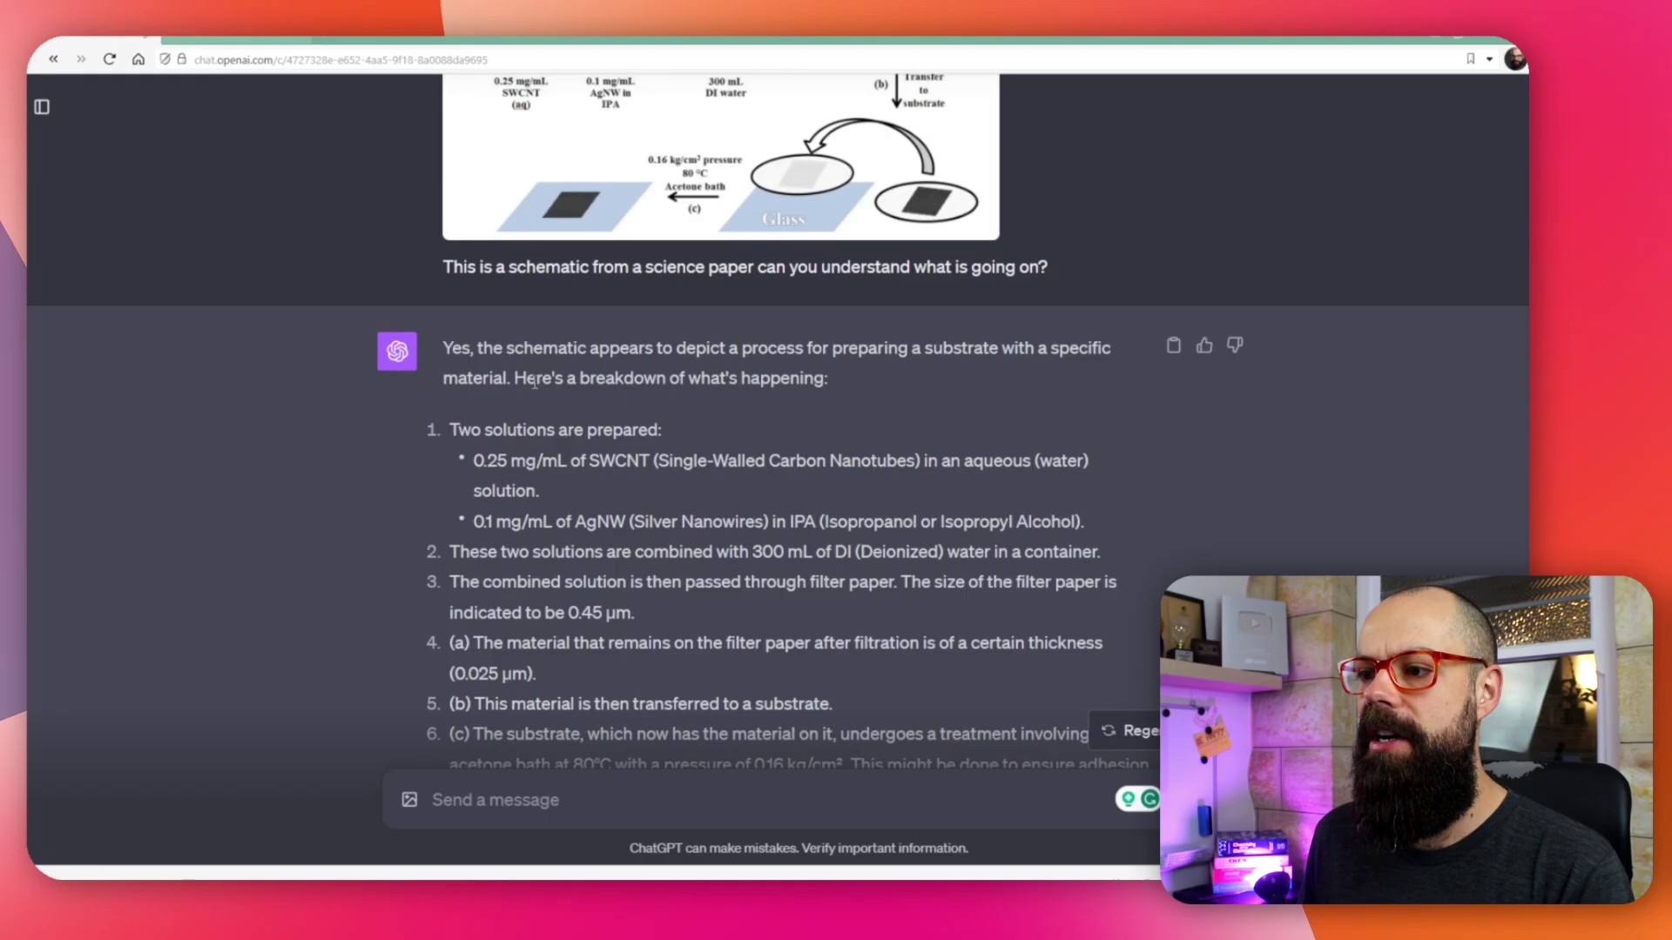
pyautogui.scroll(-1, 534, 383)
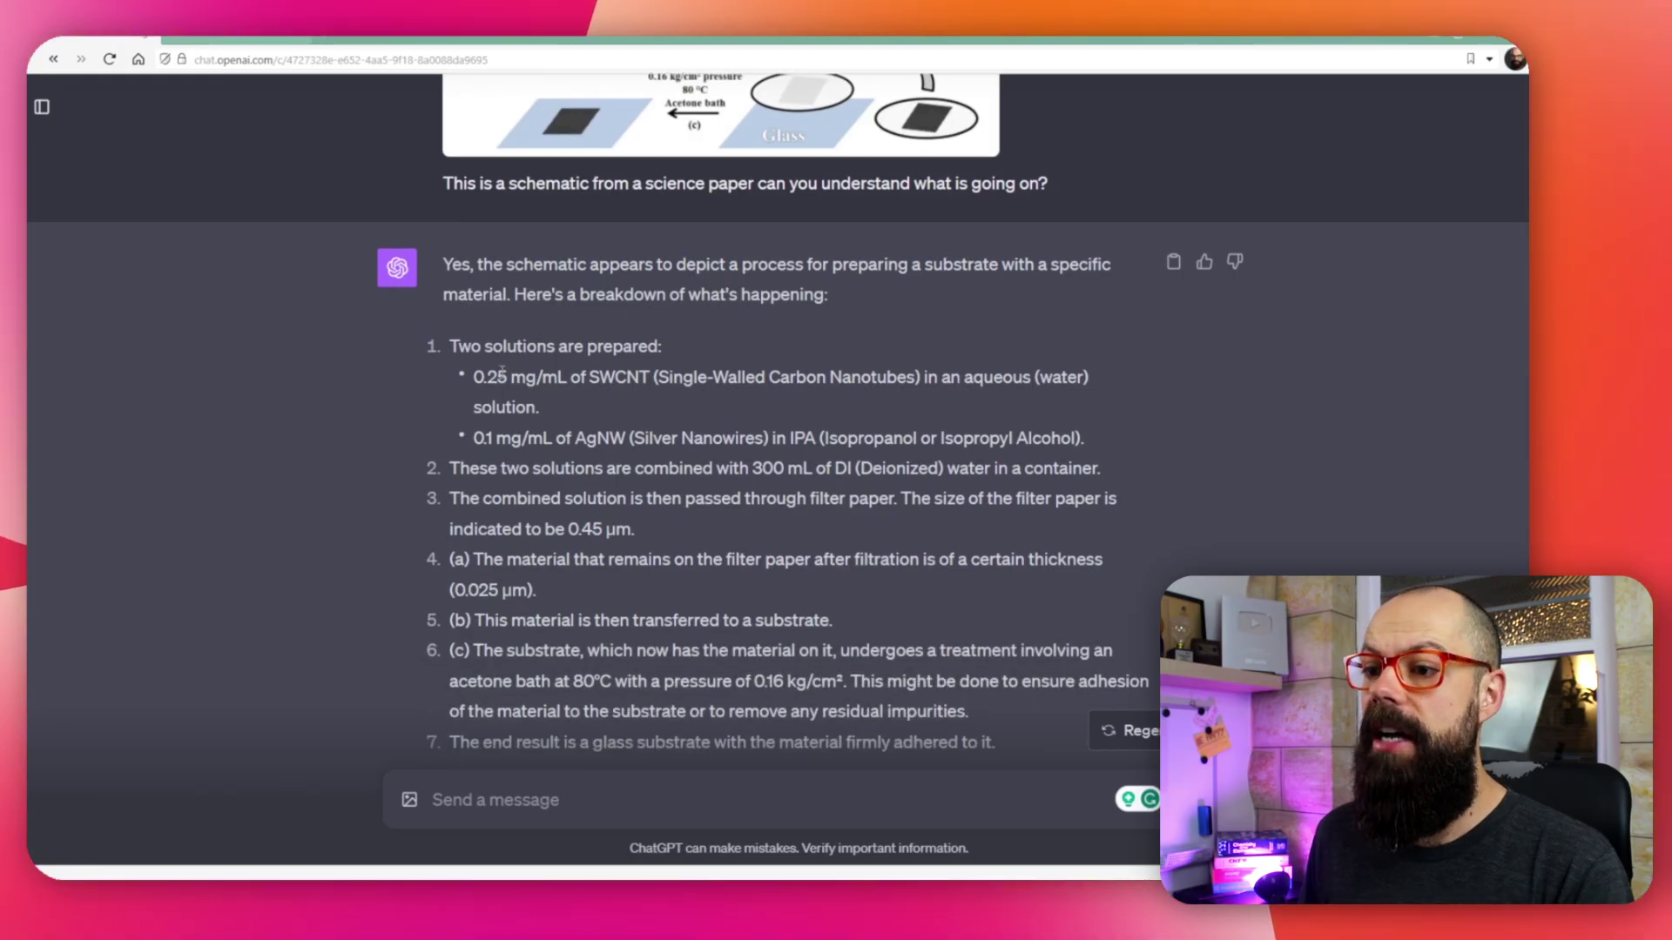
pyautogui.moveTo(535, 403); pyautogui.dragTo(542, 409)
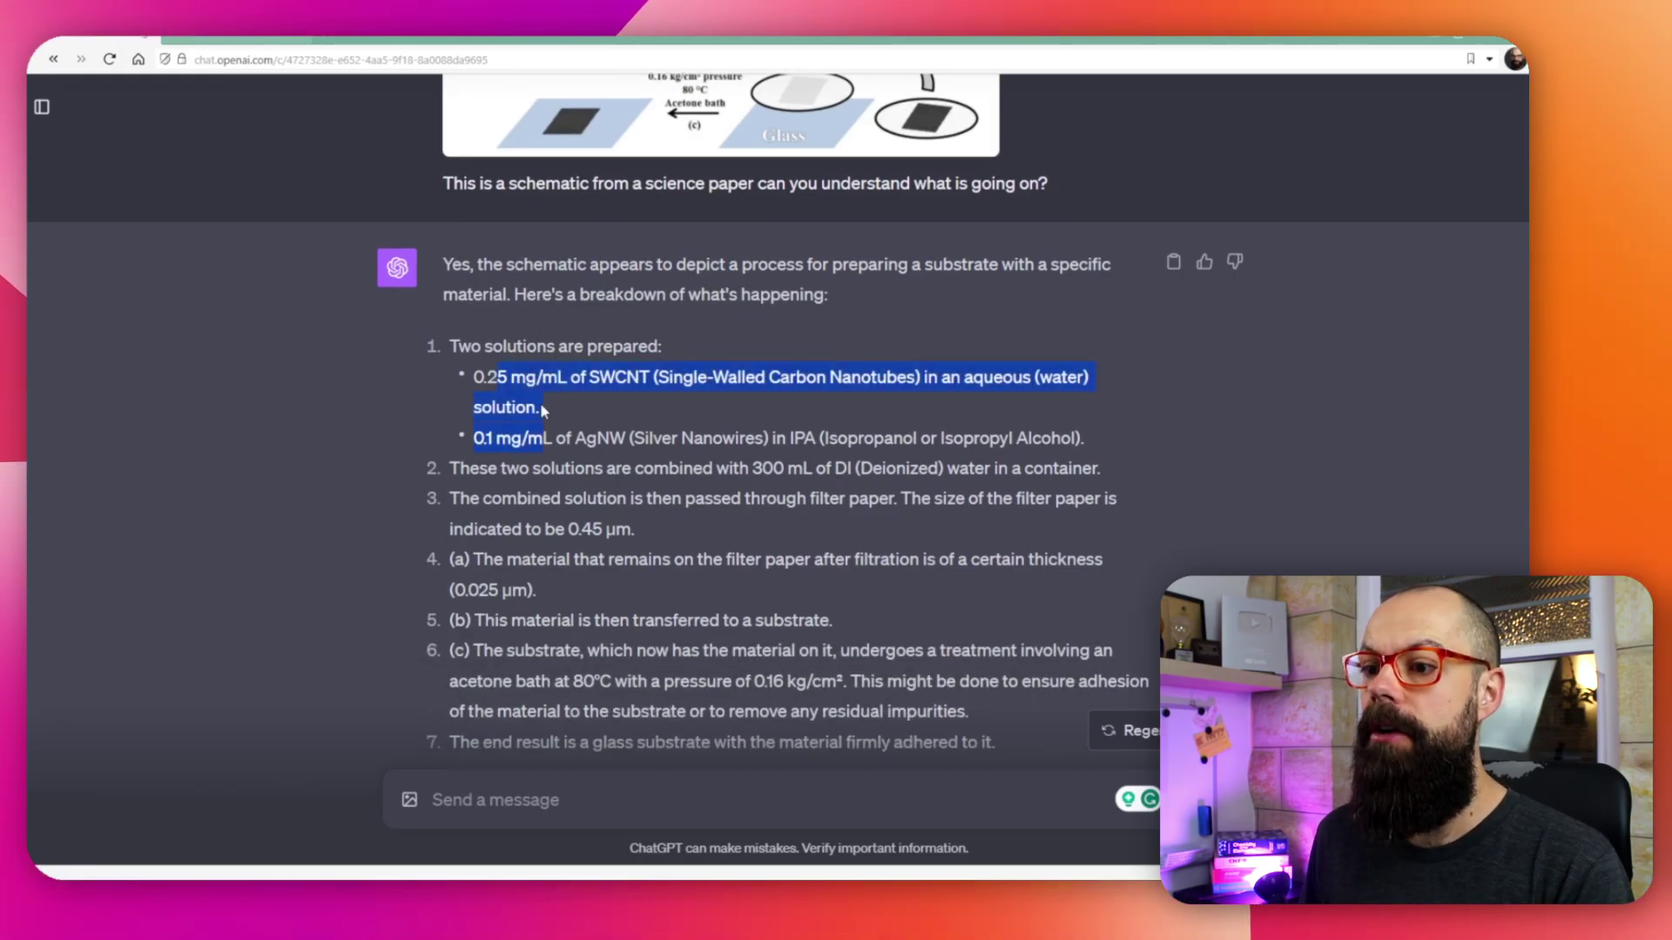
pyautogui.scroll(4, 527, 405)
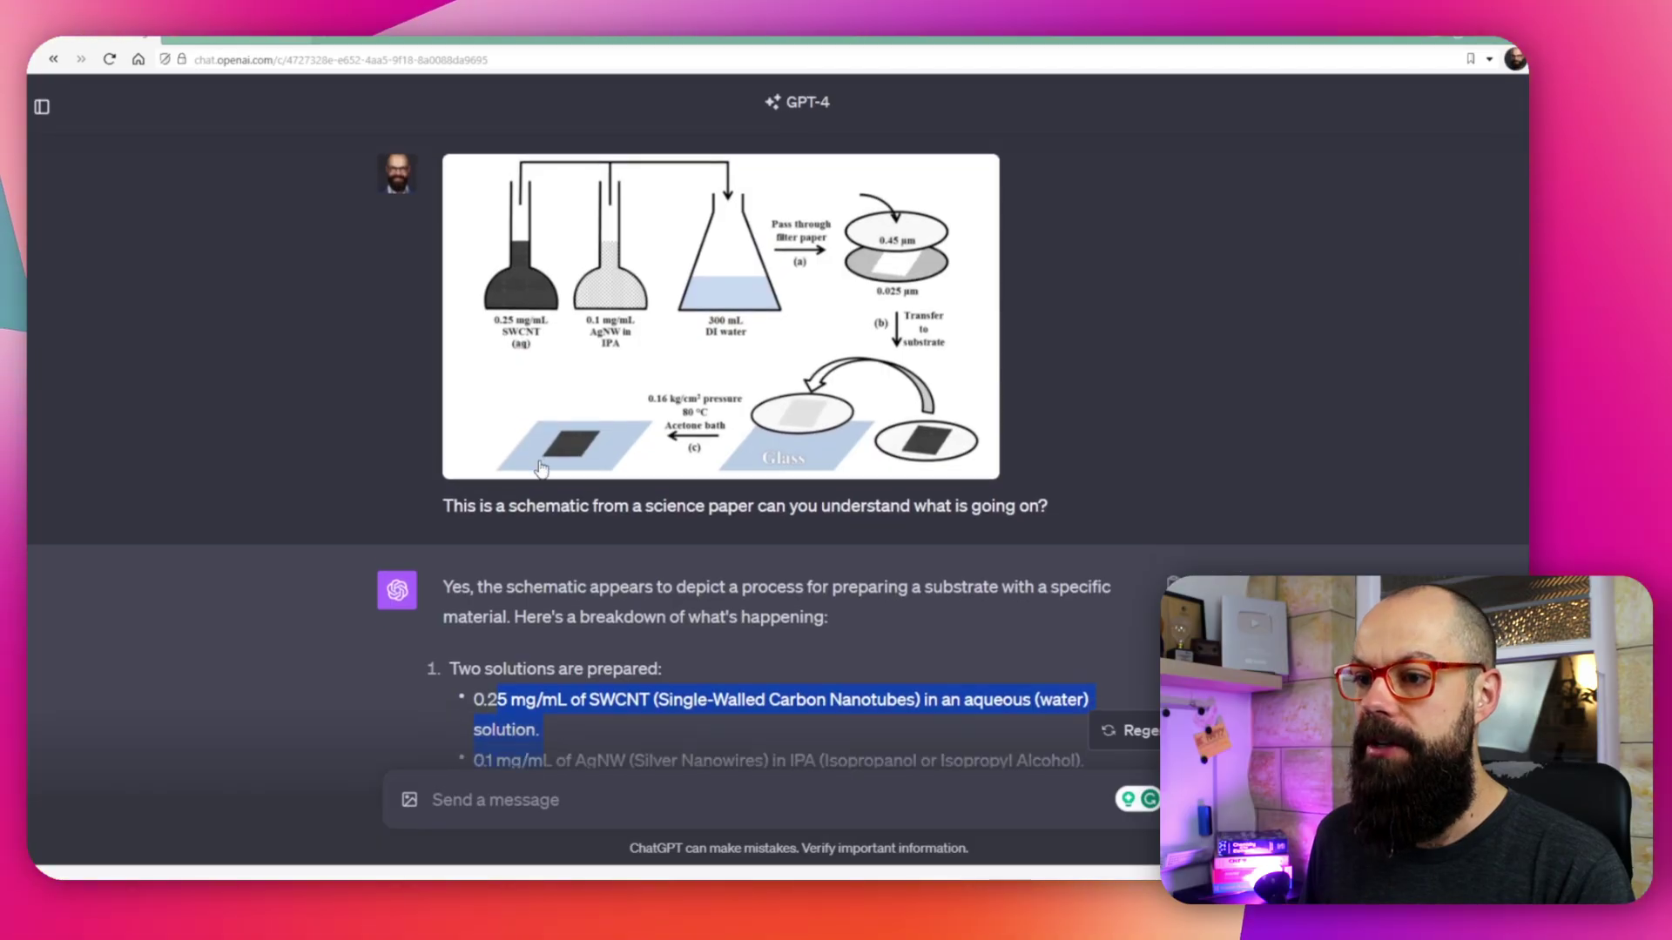
pyautogui.scroll(-3, 532, 462)
pyautogui.scroll(3, 540, 478)
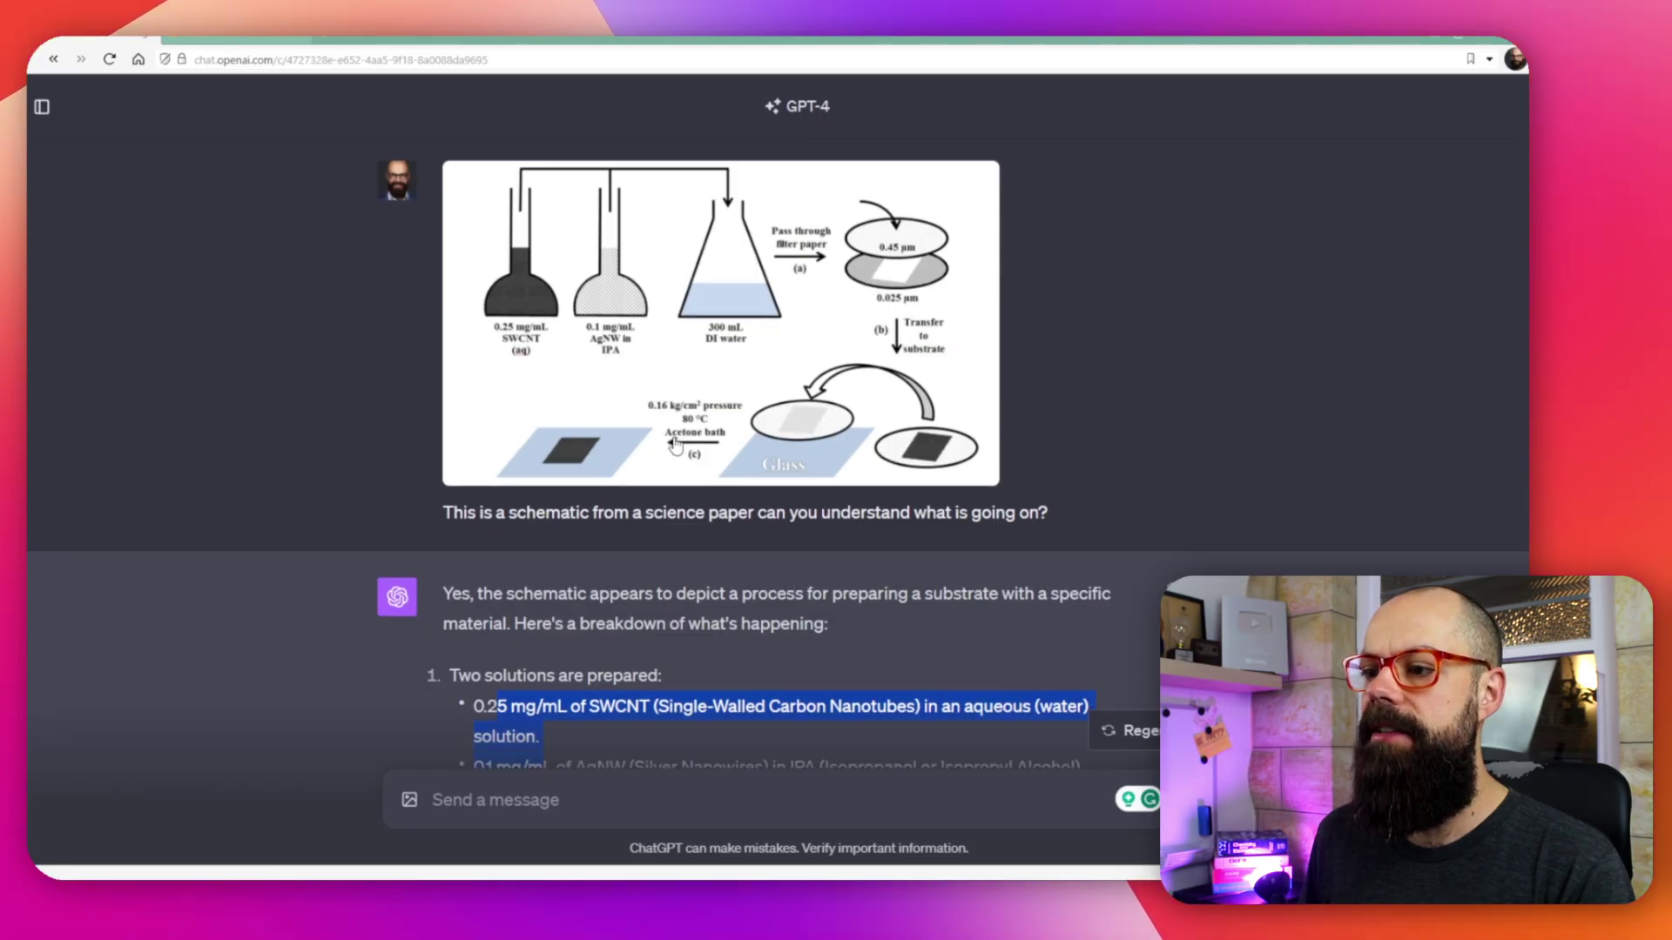
# Check the explanation's filtration, transfer and acetone bath stages against the filter paper and substrate drawings in the schematic
pyautogui.scroll(-5, 644, 439)
pyautogui.moveTo(528, 385); pyautogui.dragTo(667, 421)
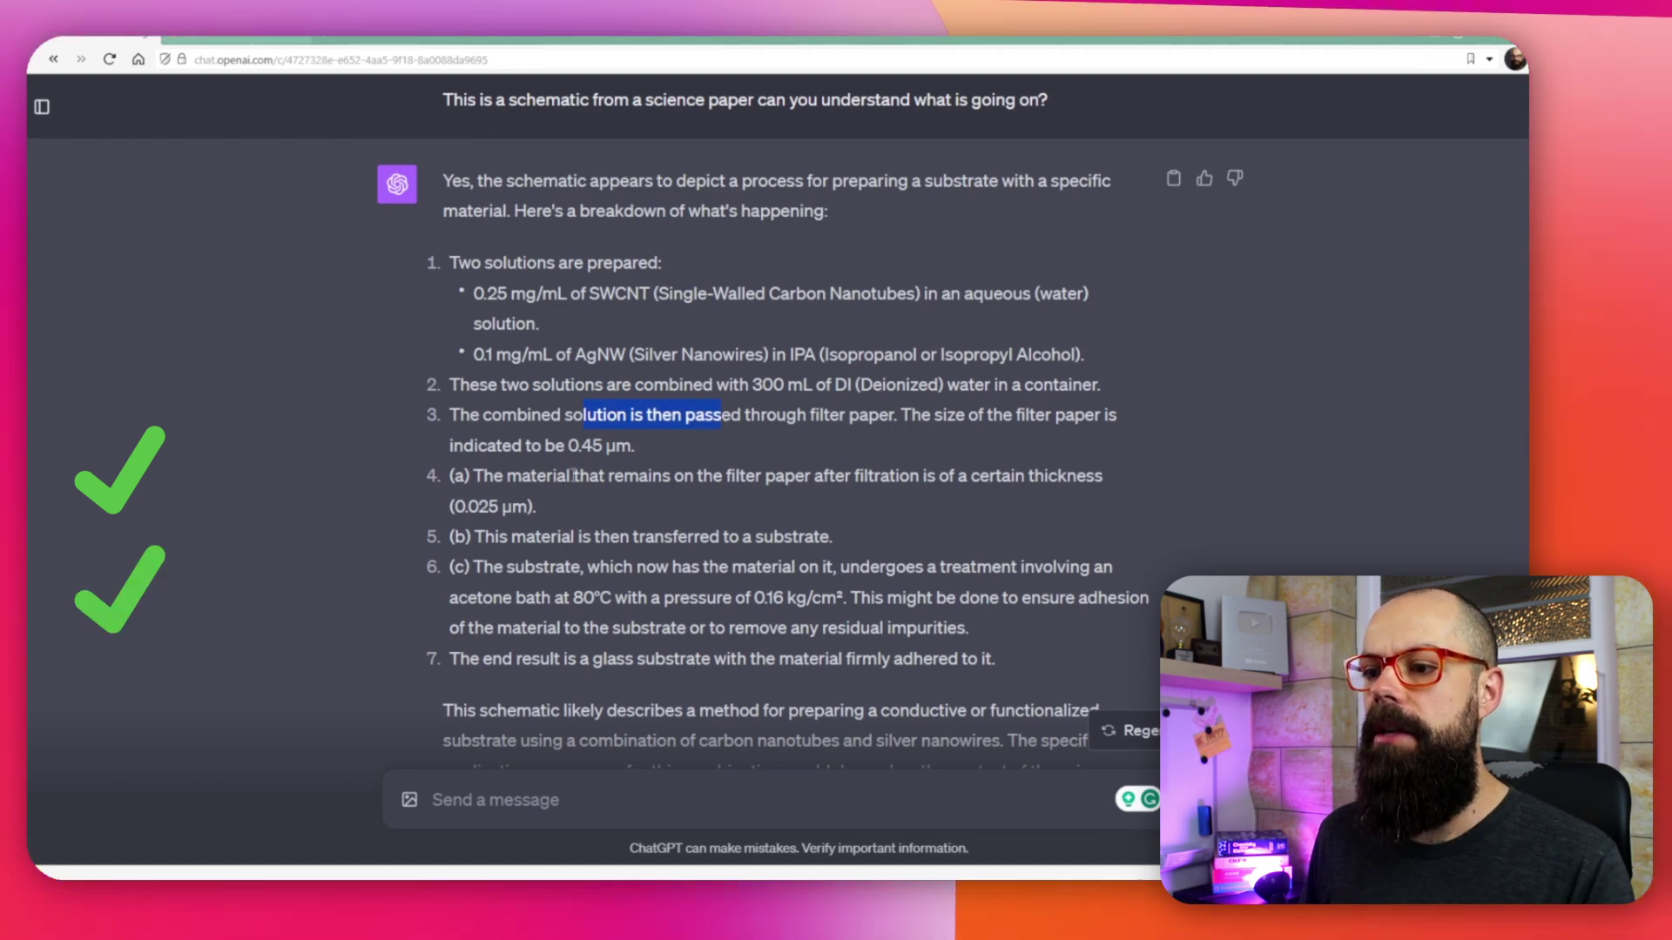
pyautogui.moveTo(572, 478); pyautogui.dragTo(661, 470)
pyautogui.click(834, 477)
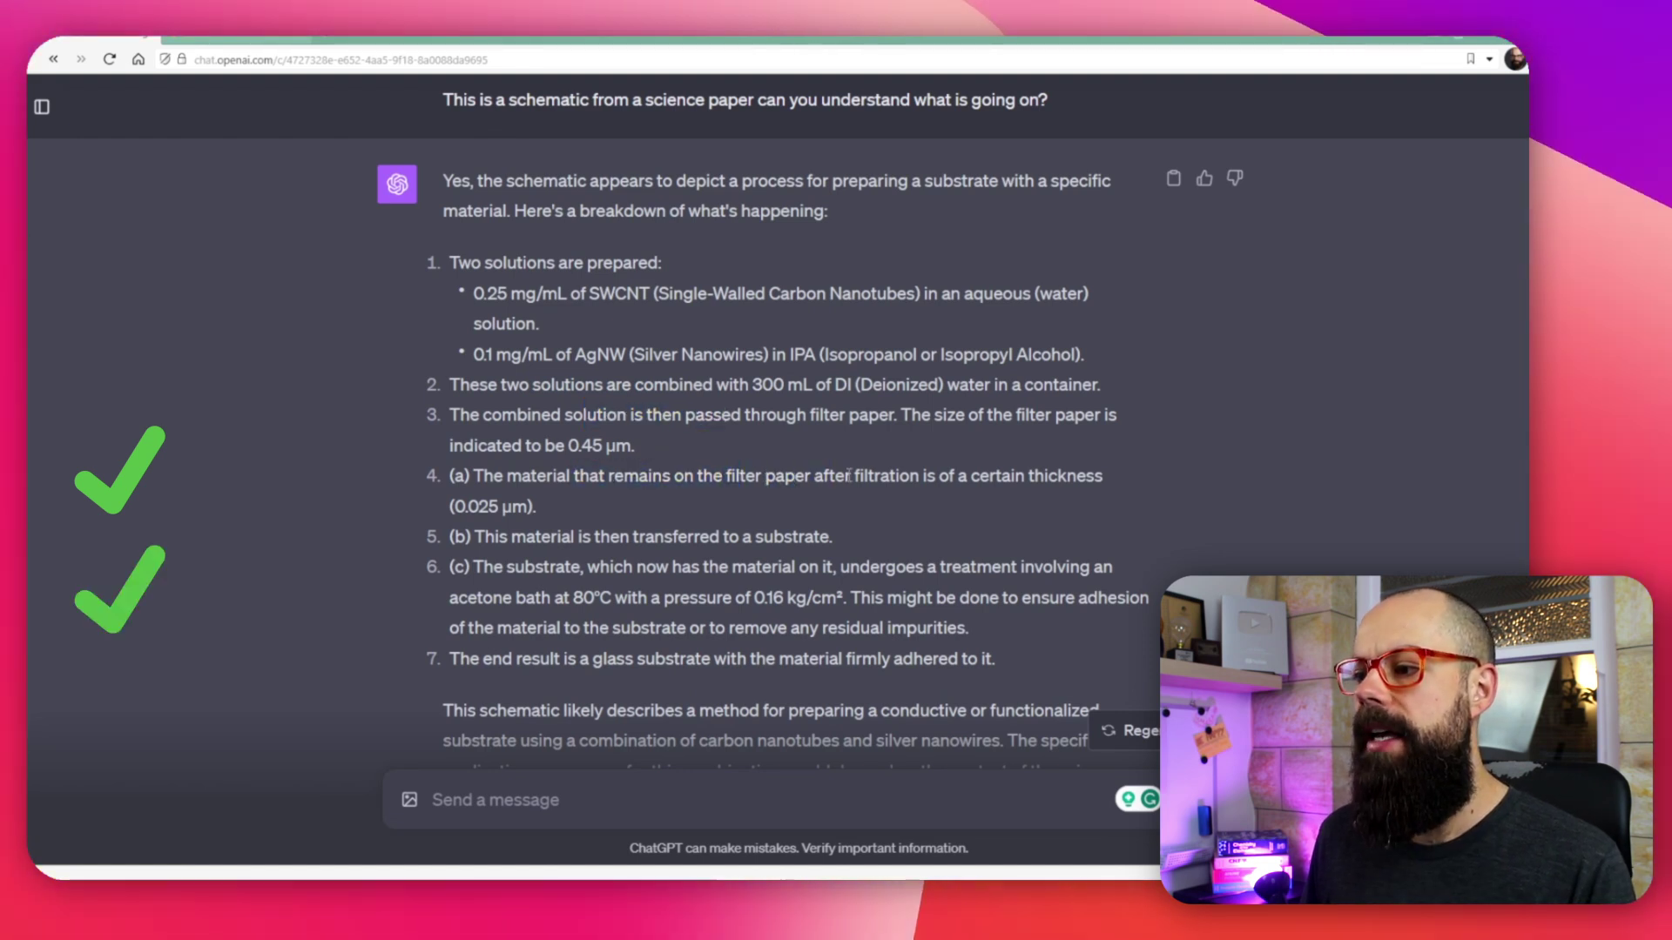
pyautogui.scroll(5, 730, 472)
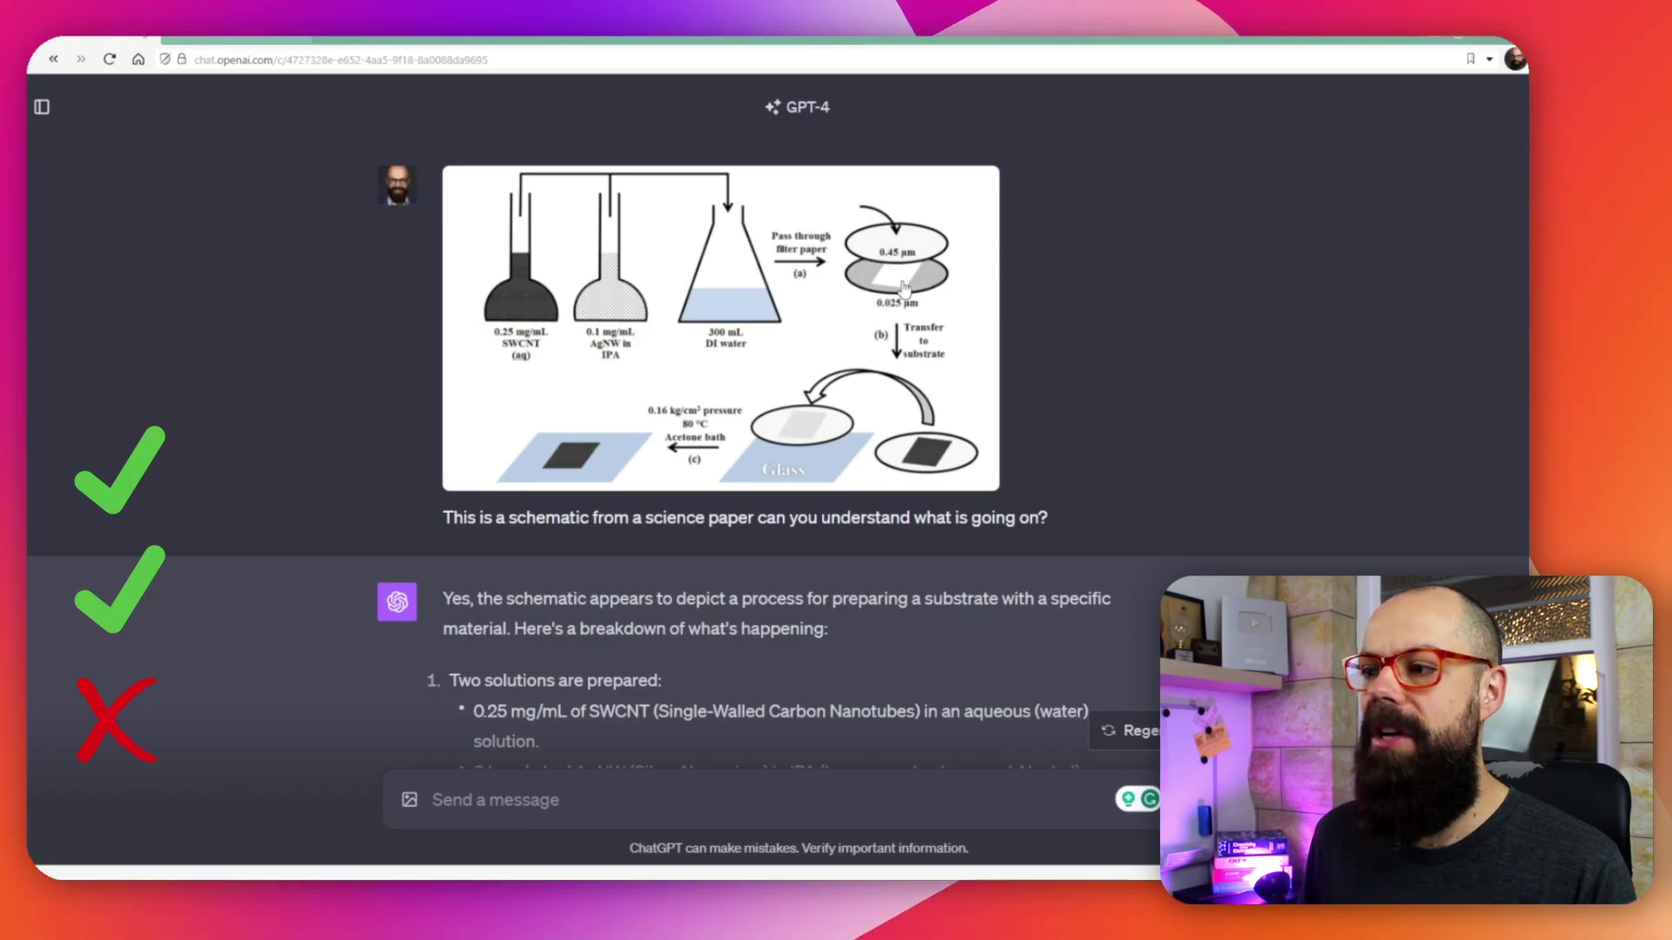
pyautogui.scroll(-6, 817, 331)
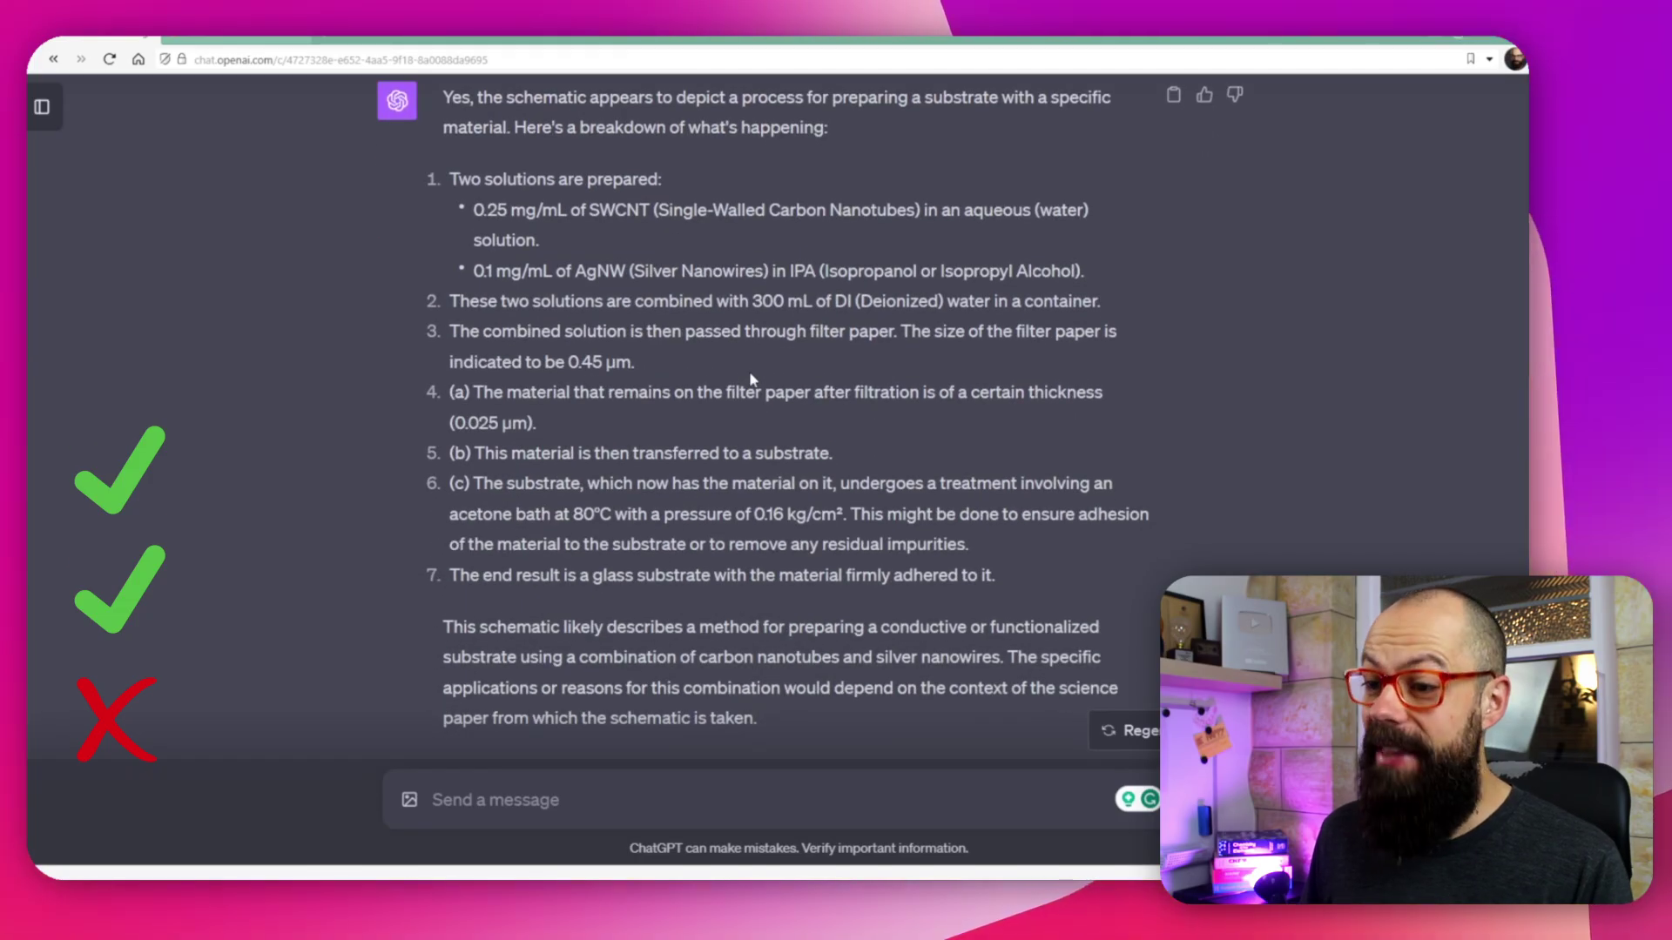
pyautogui.scroll(-1, 740, 388)
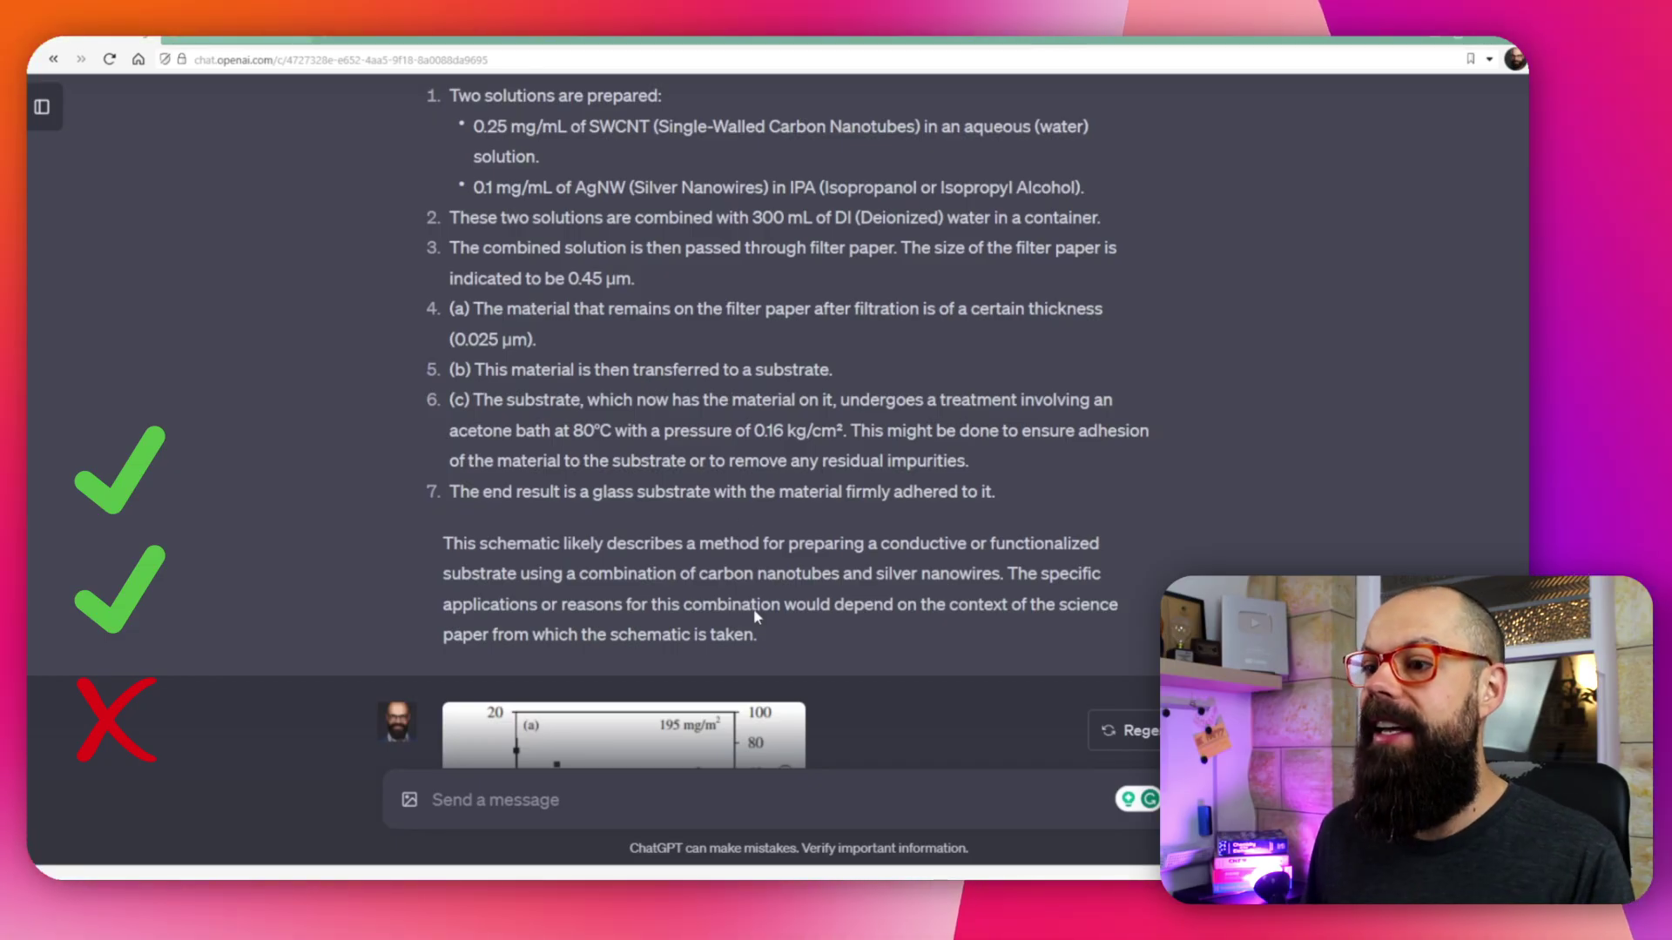
pyautogui.scroll(7, 756, 616)
pyautogui.scroll(-5, 712, 503)
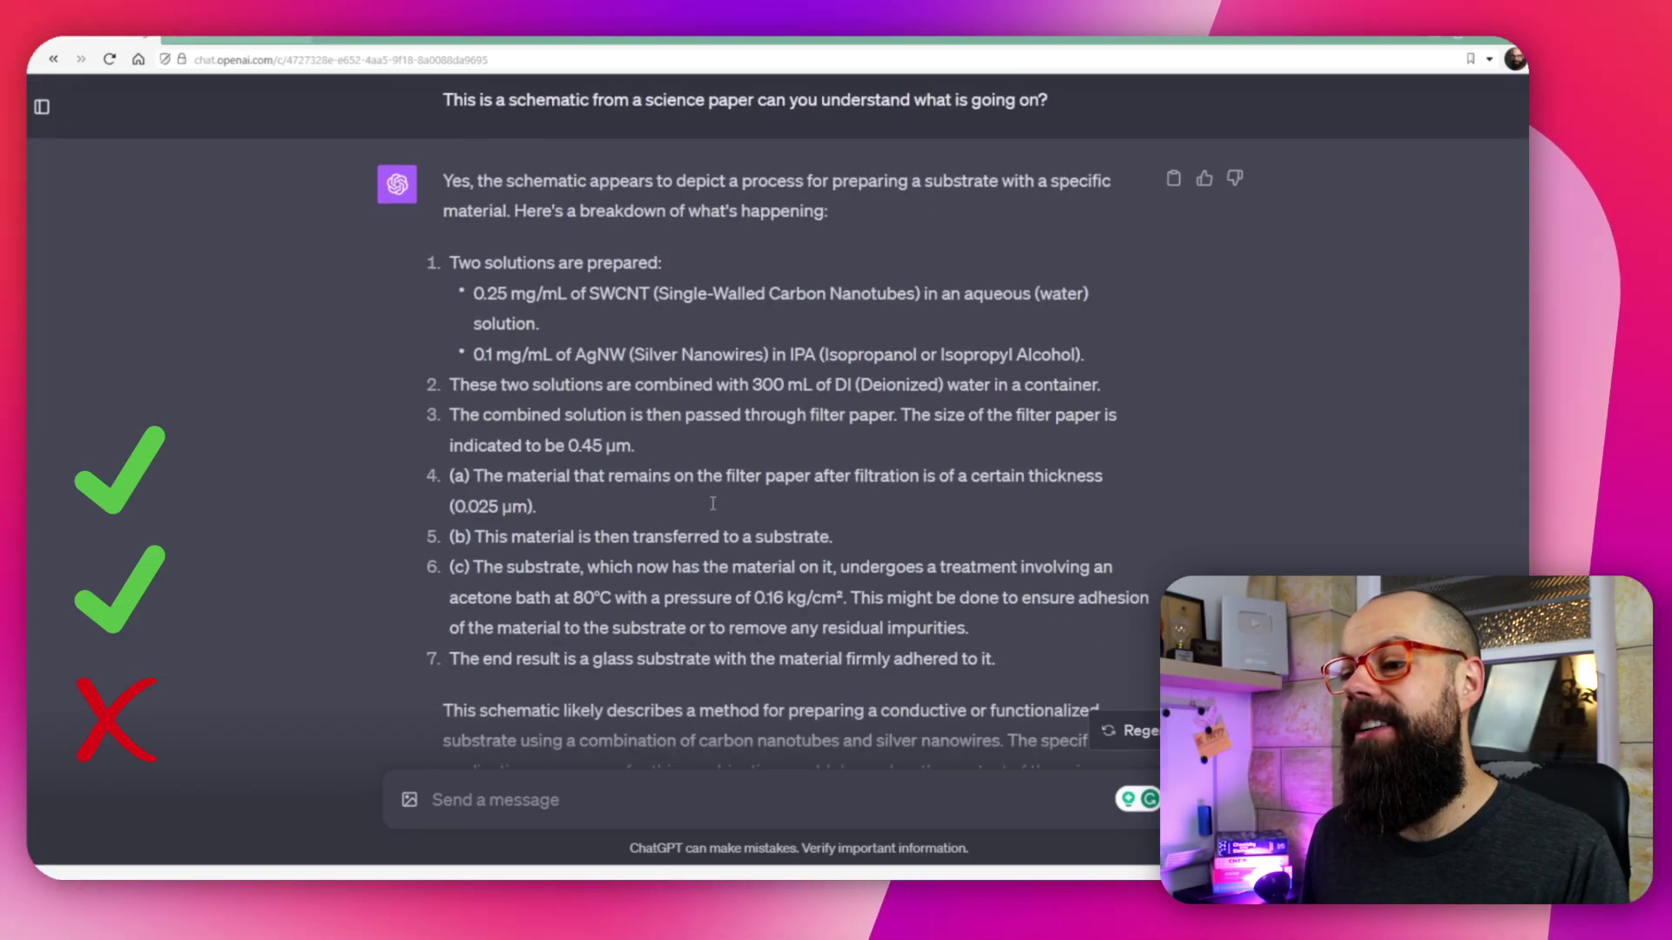
pyautogui.scroll(-3, 712, 503)
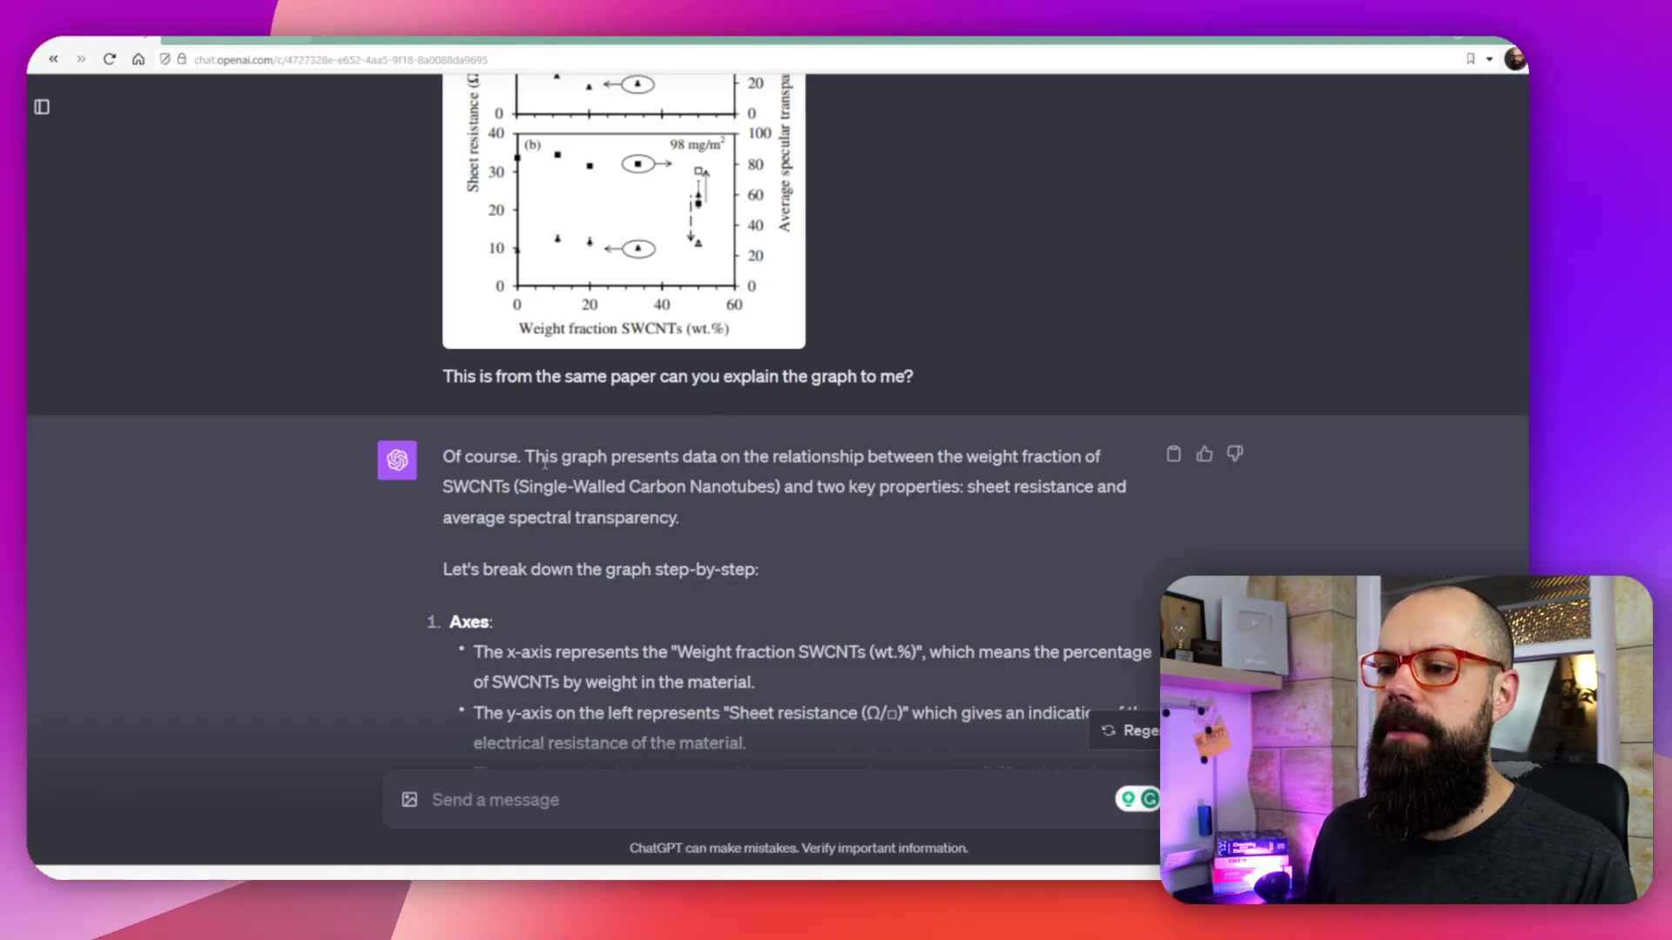
# Read the introduction of the graph explanation and compare the named properties with the axes of the uploaded graph
pyautogui.moveTo(546, 457); pyautogui.dragTo(770, 451)
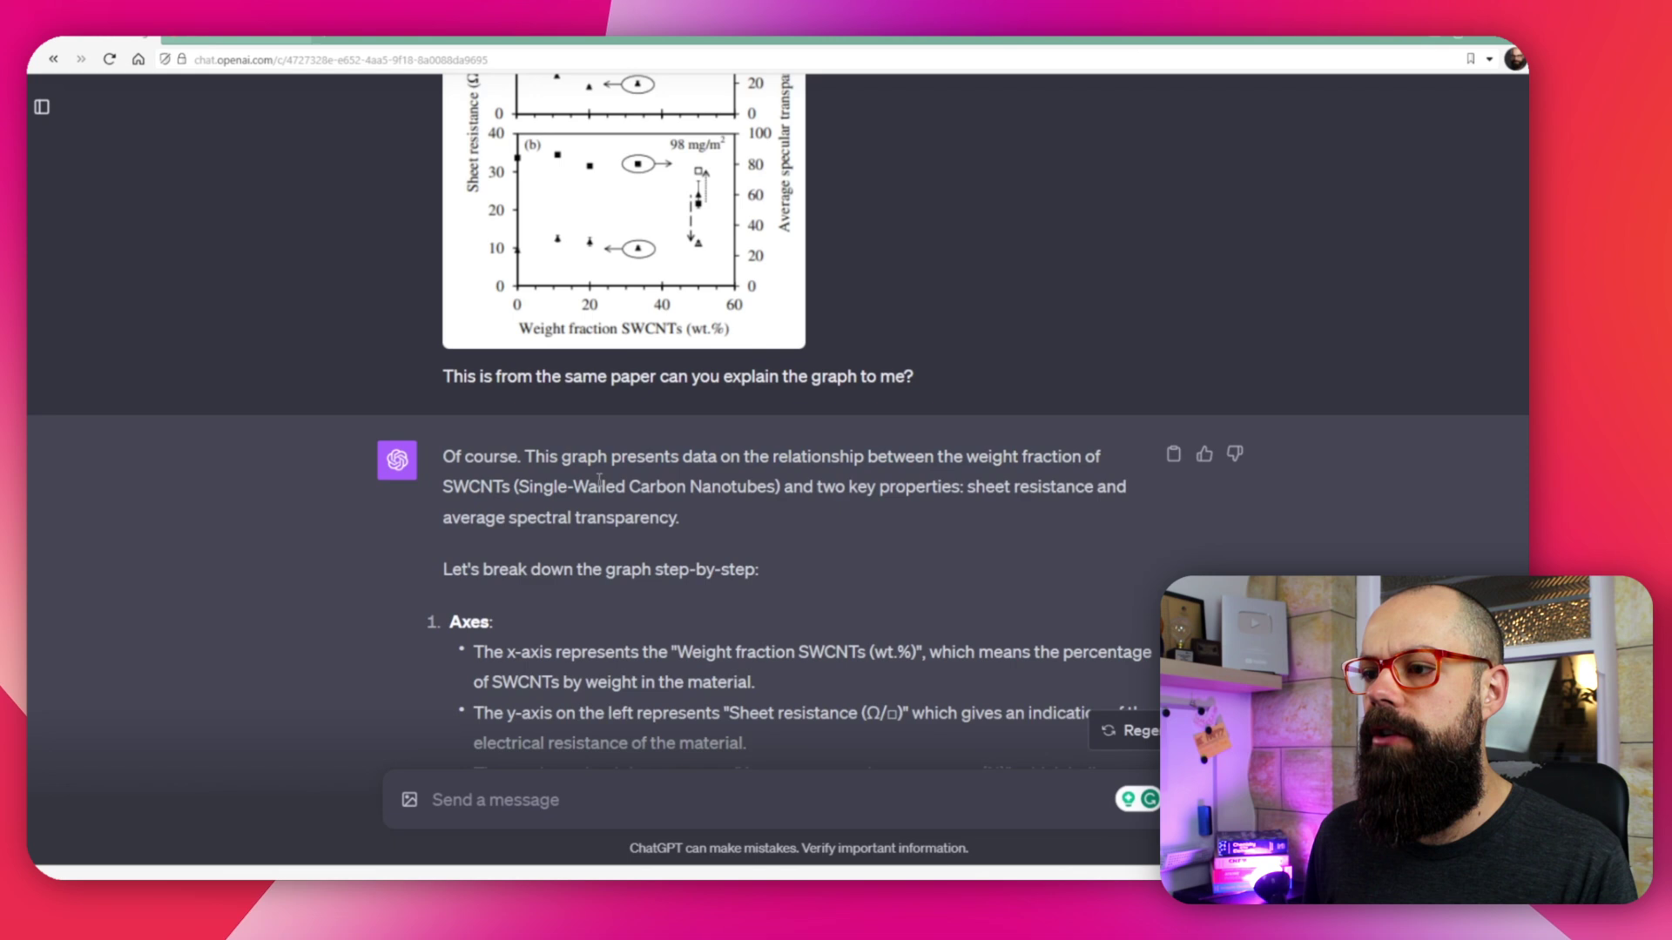
pyautogui.scroll(2, 595, 419)
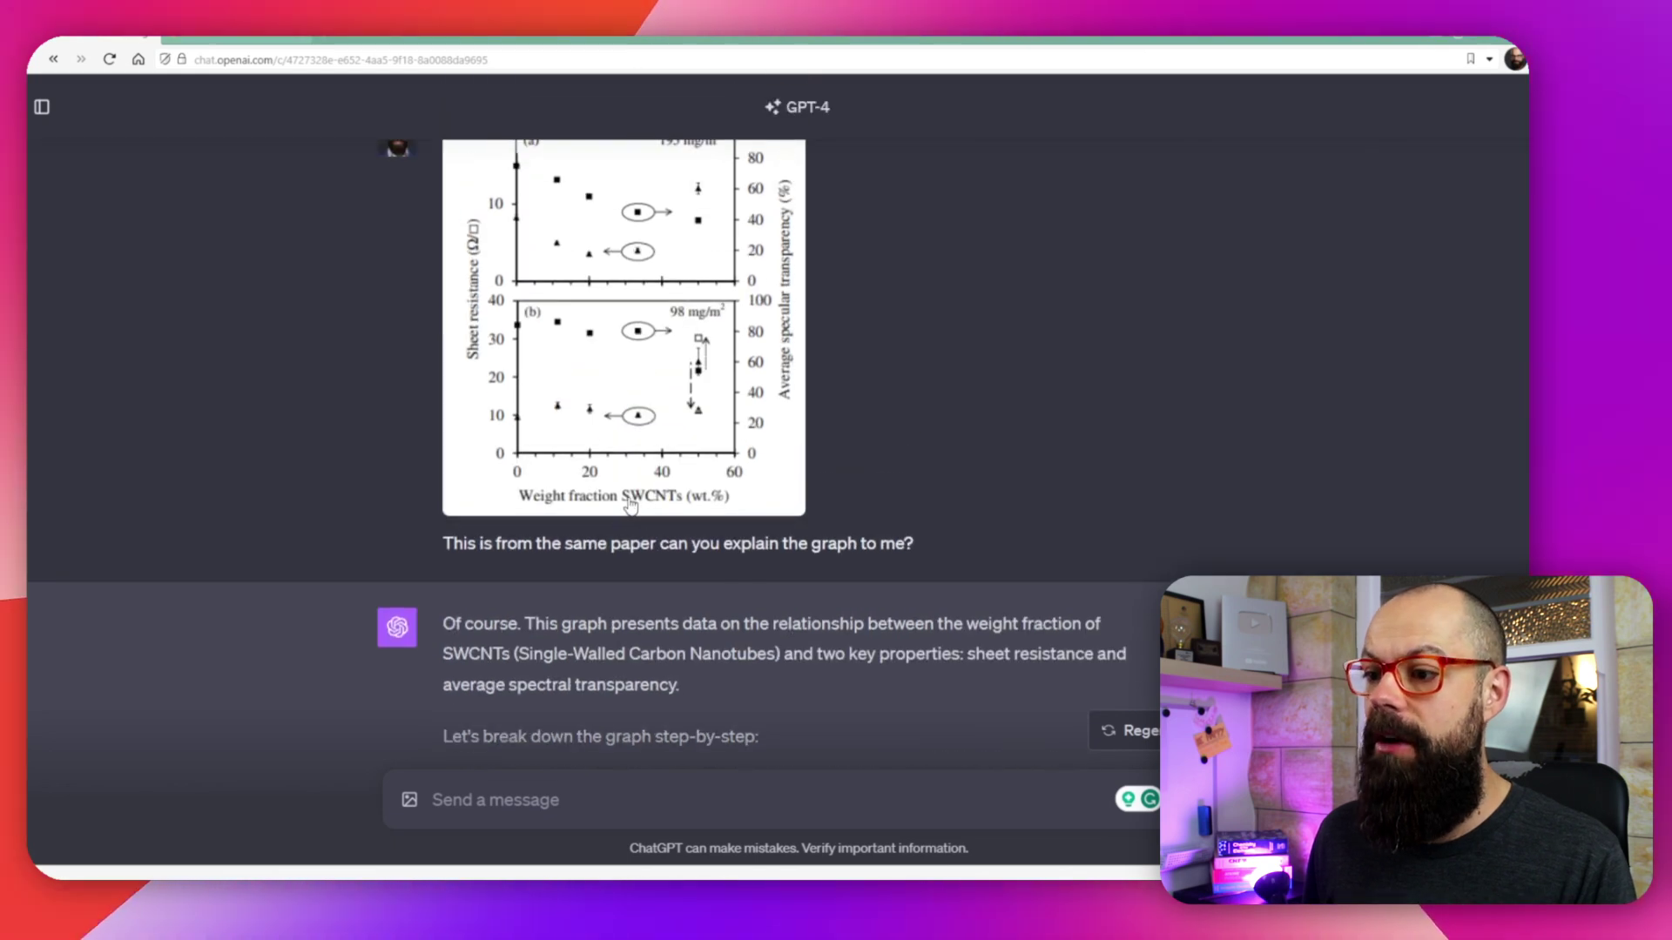
pyautogui.scroll(-1, 786, 567)
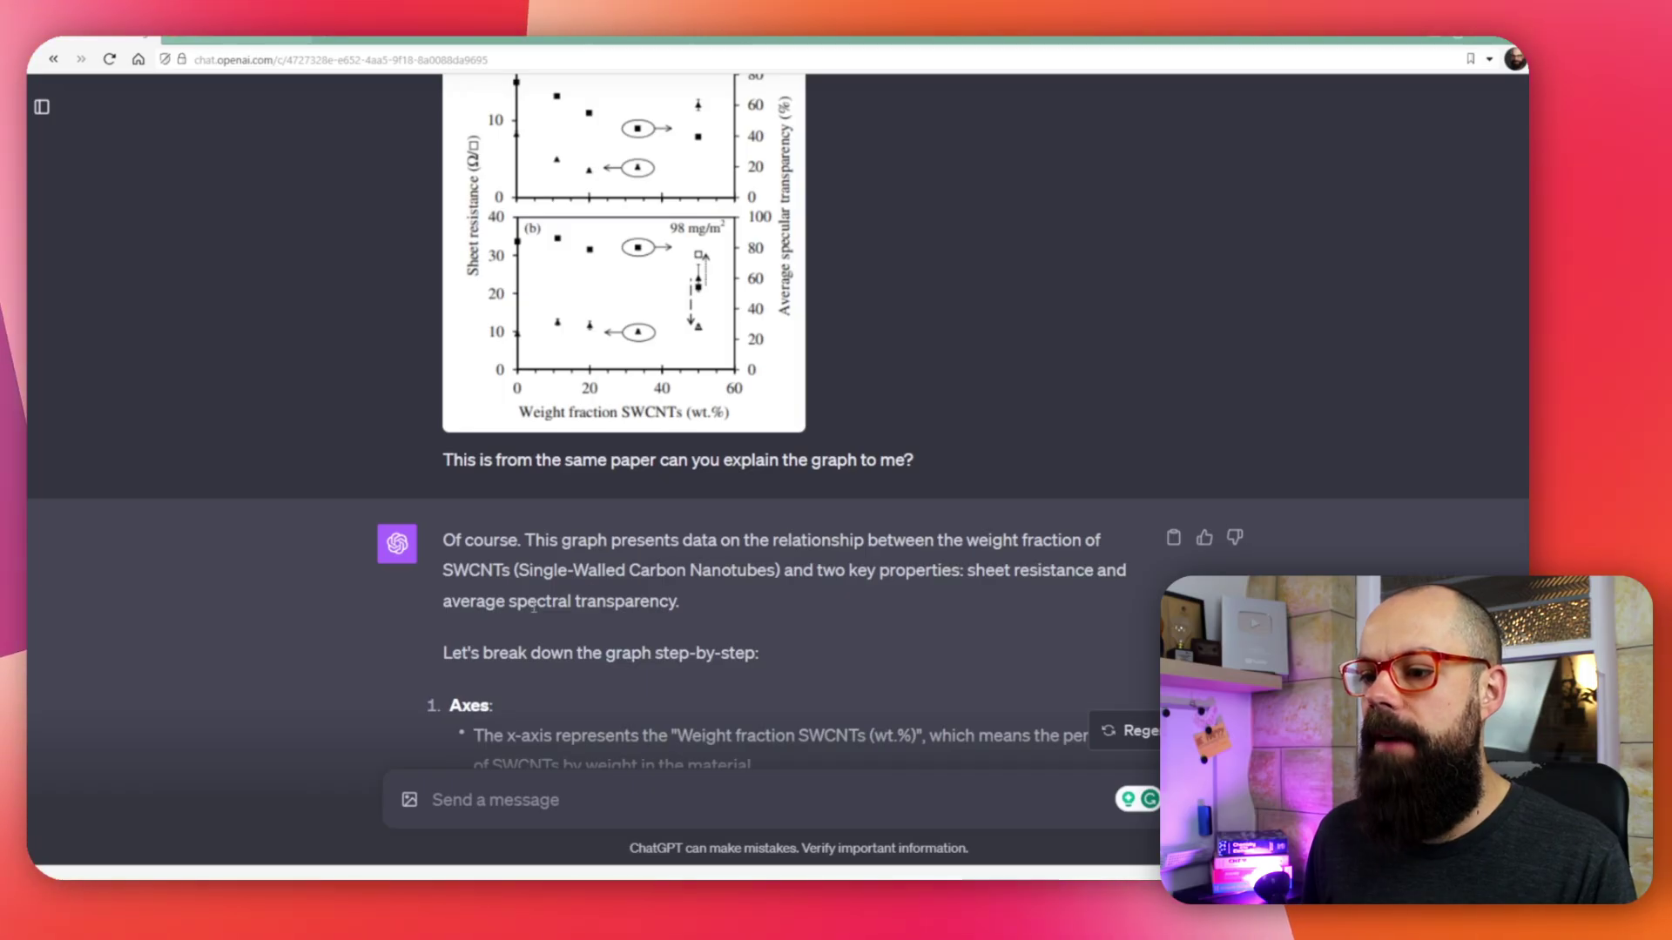
pyautogui.scroll(1, 534, 607)
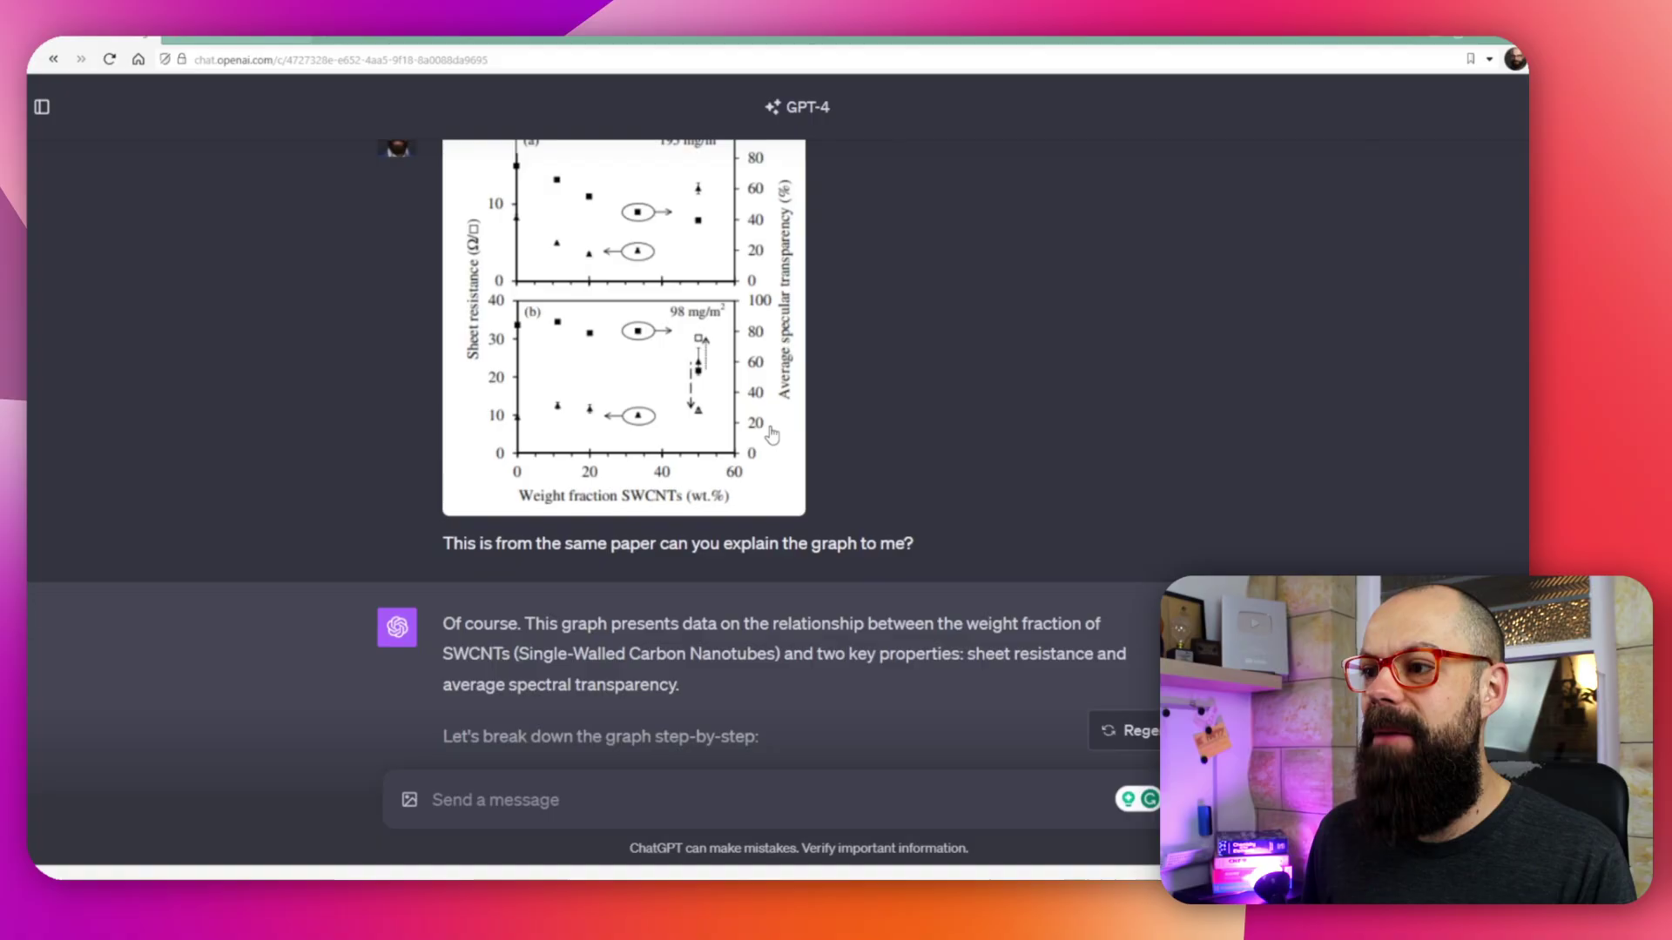
pyautogui.scroll(-4, 513, 540)
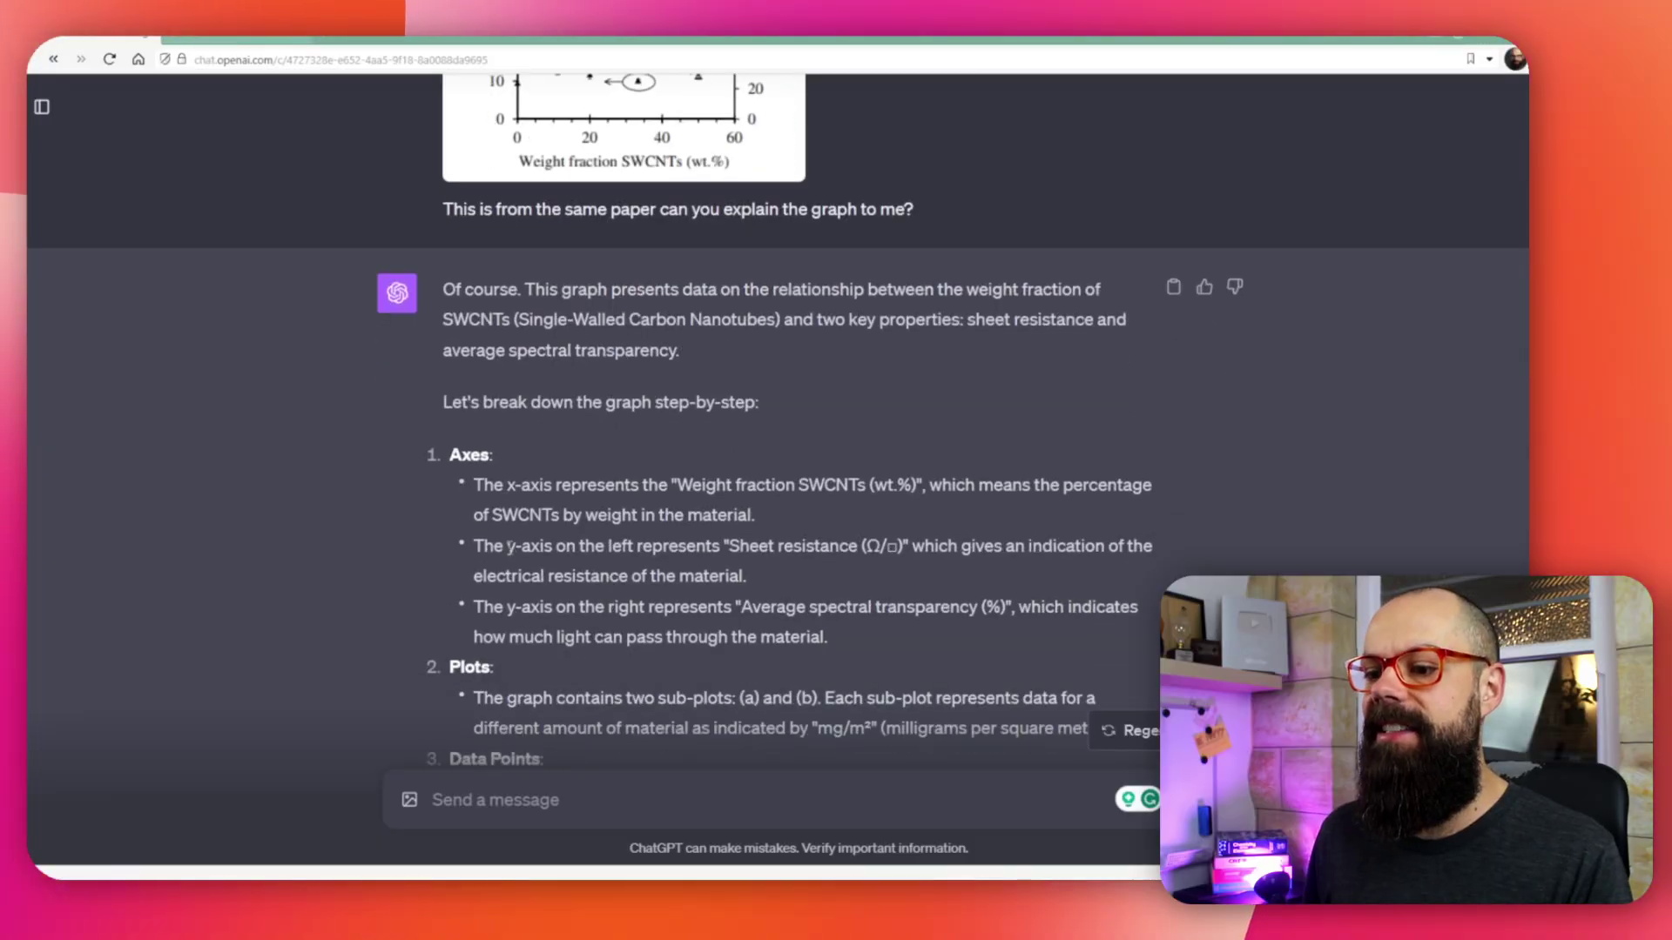
# Review the explanation's Axes, Plots and Data Points sections against the symbols and trends in the two-part graph
pyautogui.scroll(-2, 511, 547)
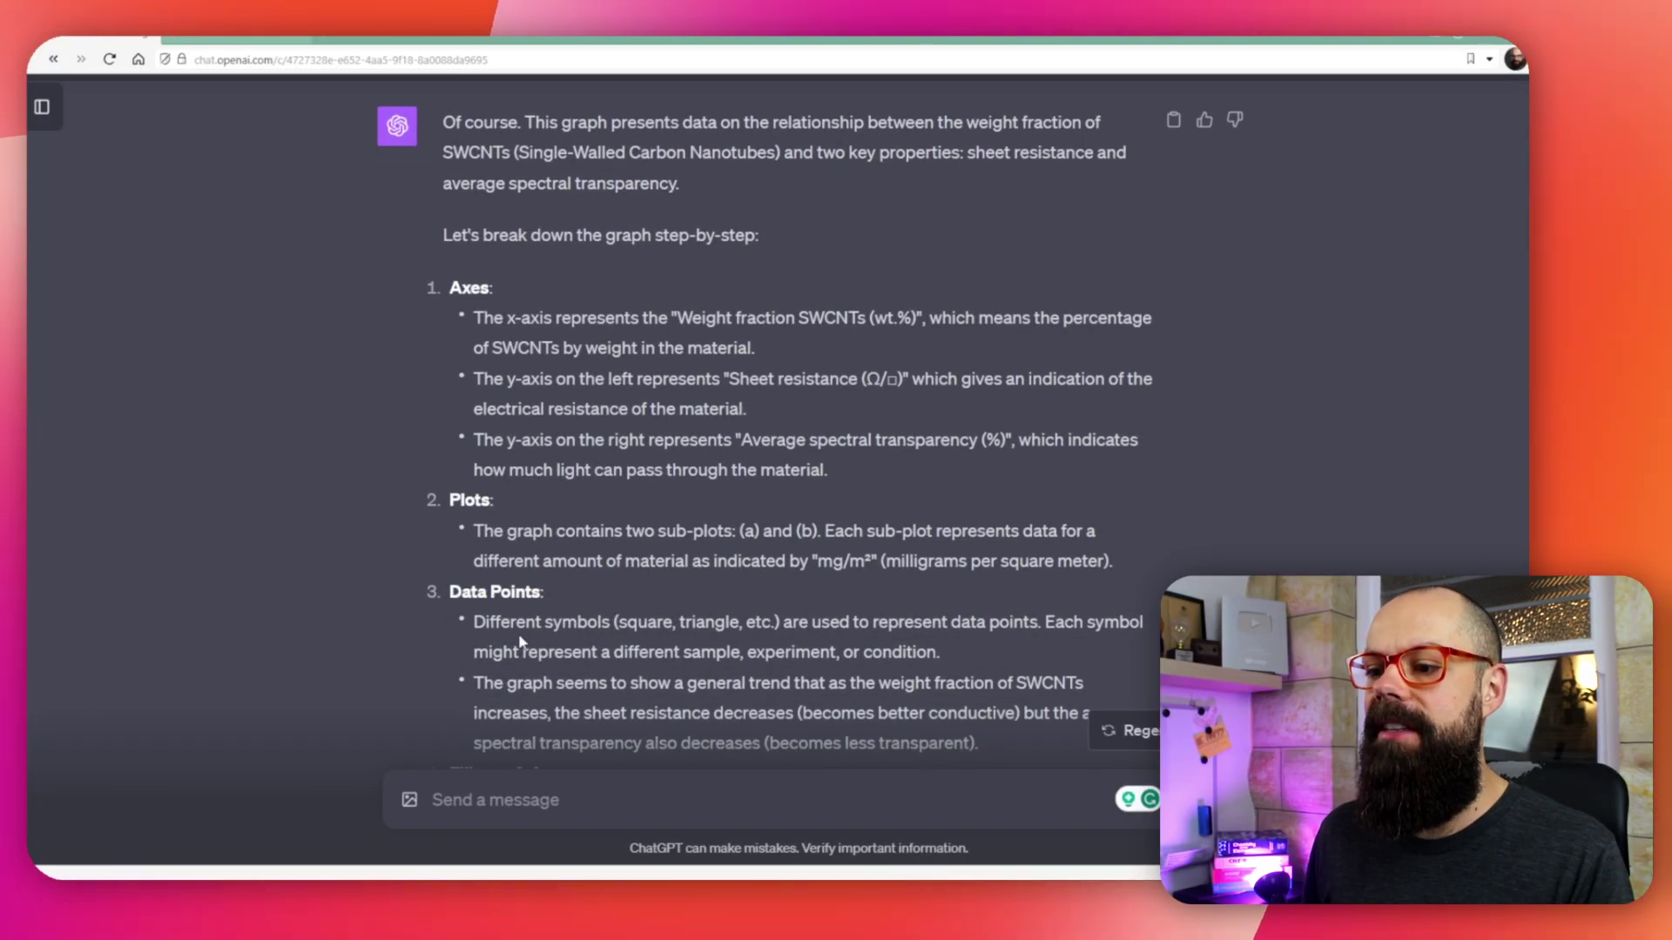
pyautogui.scroll(-1, 519, 642)
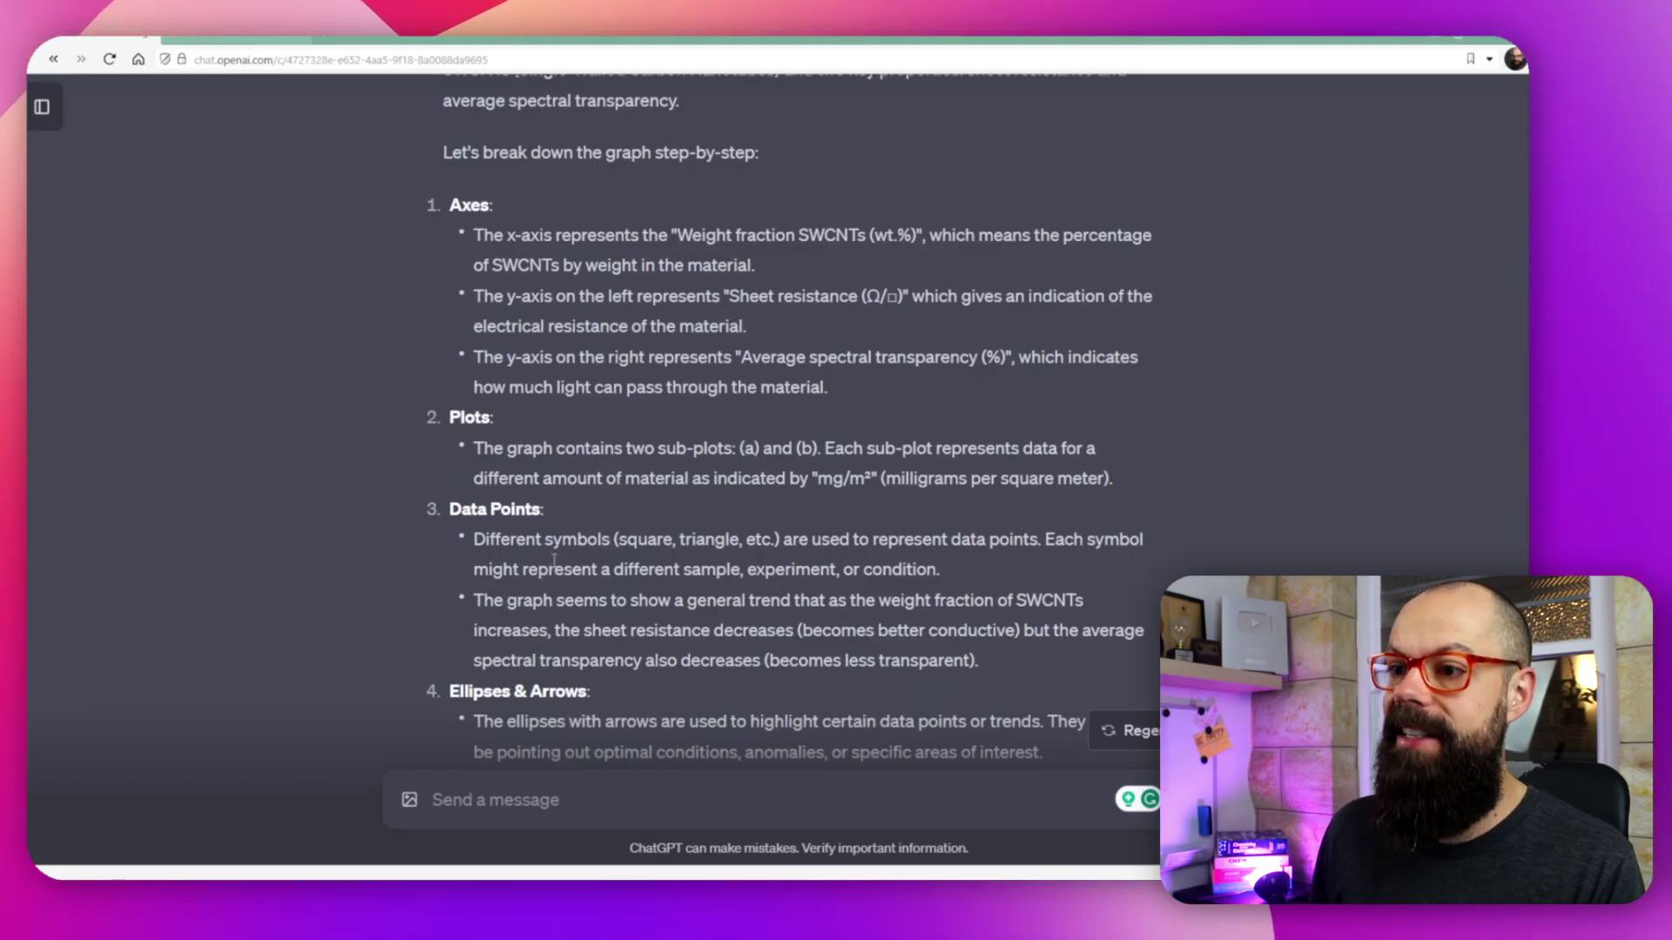
pyautogui.scroll(2, 548, 566)
pyautogui.scroll(6, 604, 336)
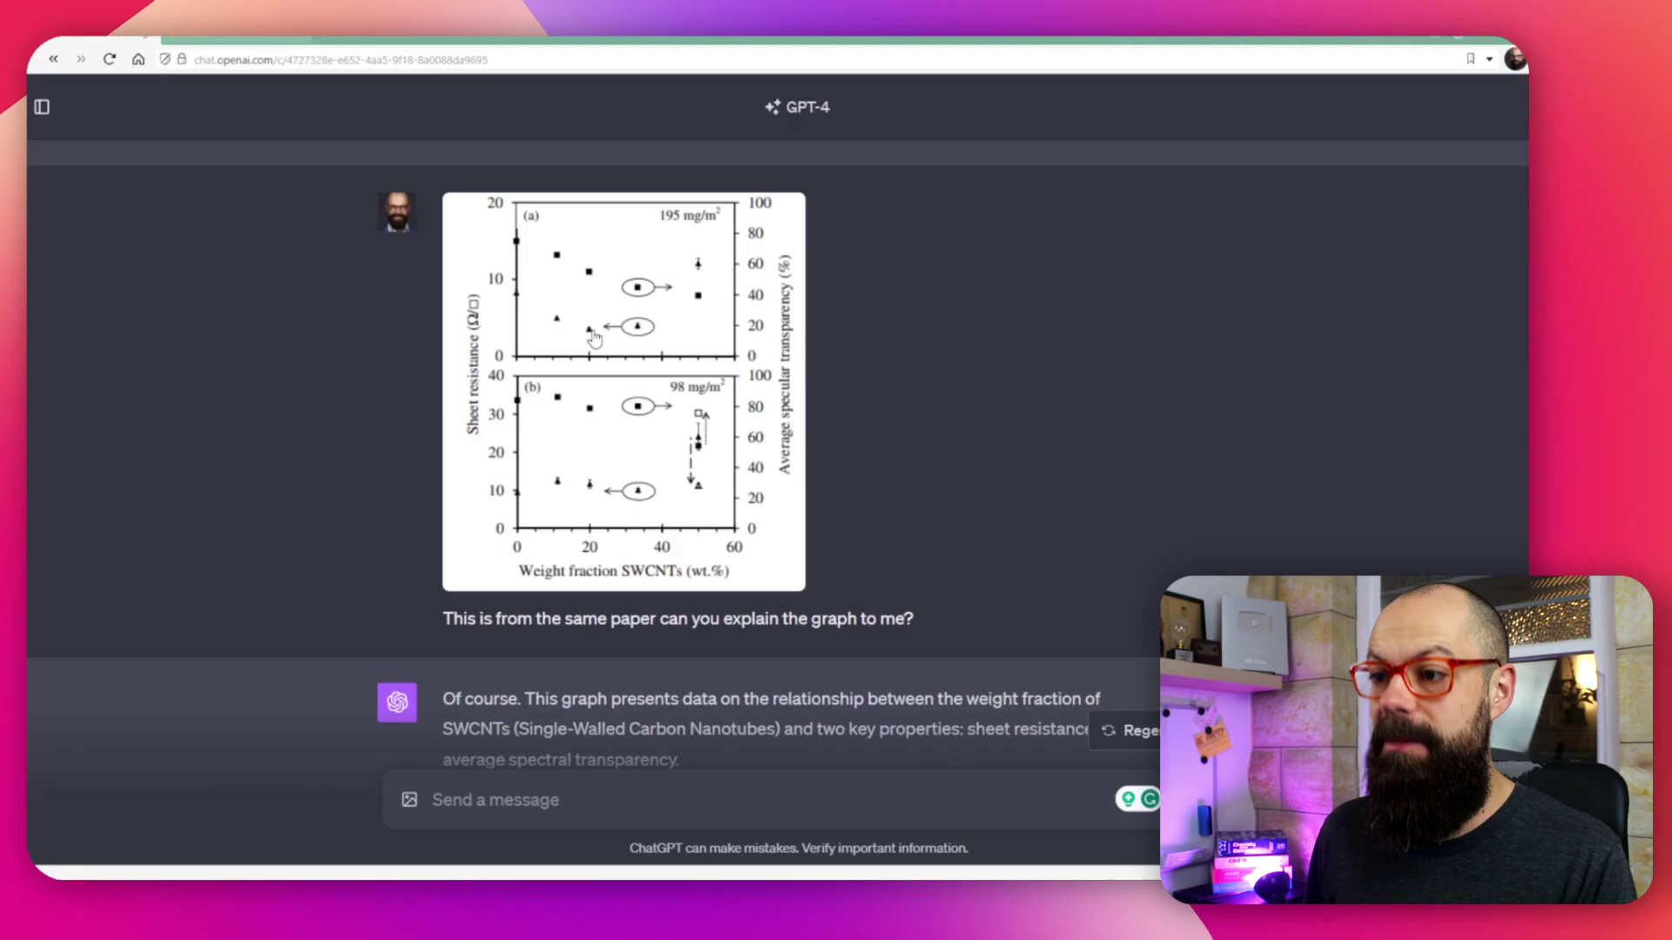
pyautogui.scroll(-2, 641, 388)
pyautogui.scroll(-4, 641, 388)
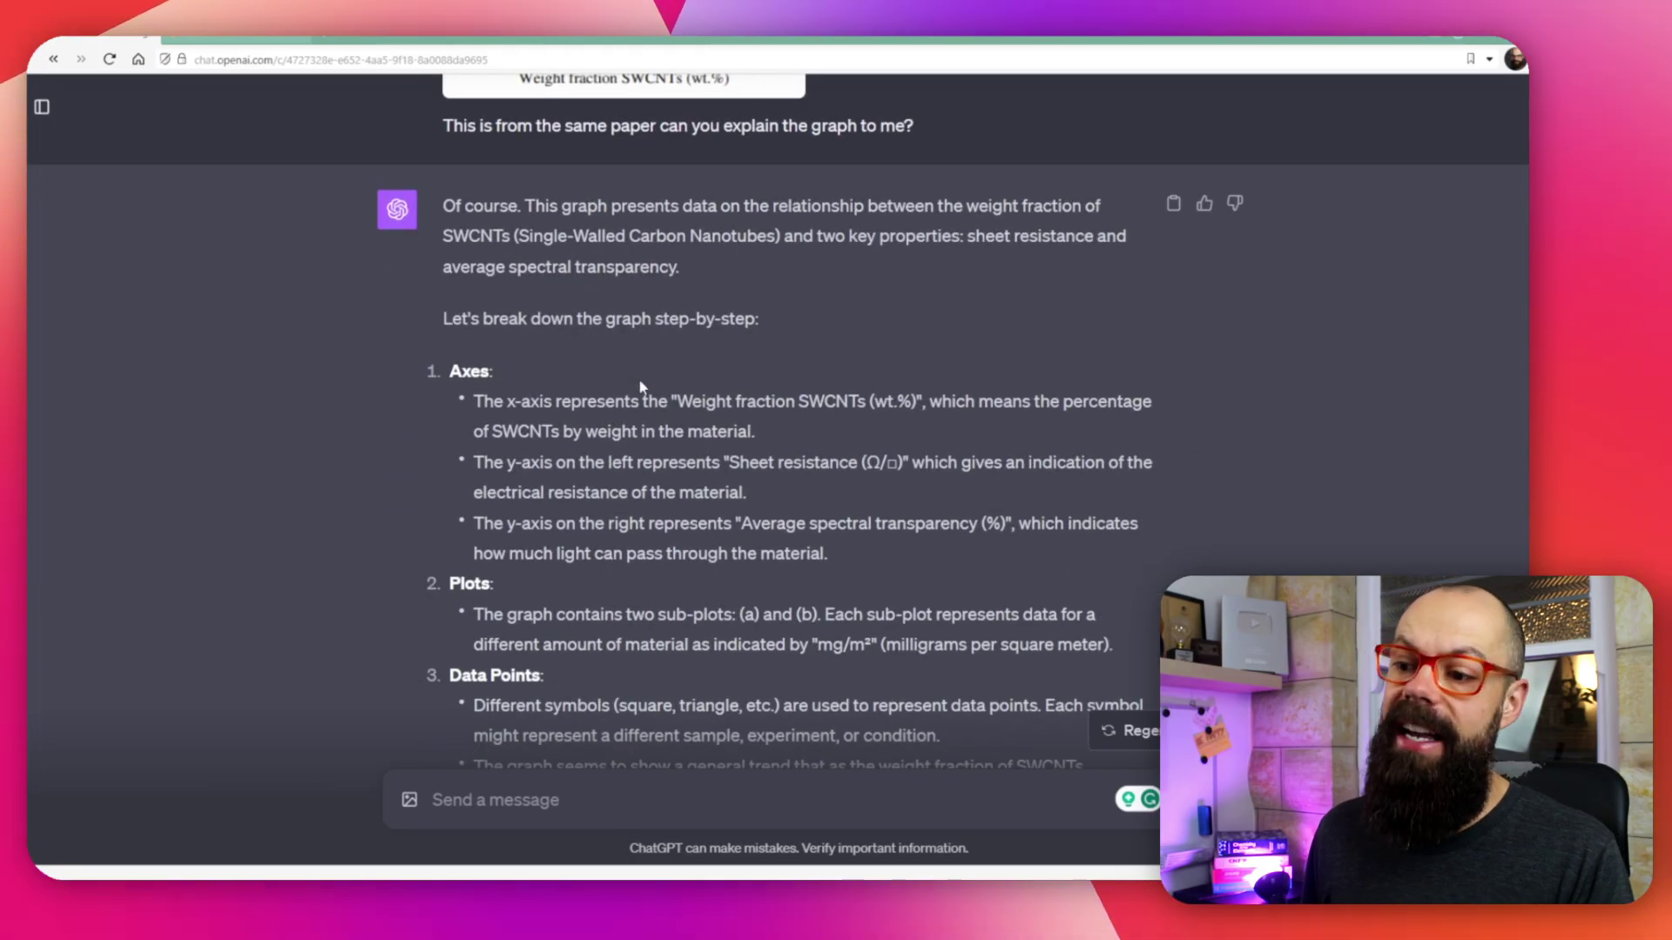
pyautogui.scroll(-3, 641, 387)
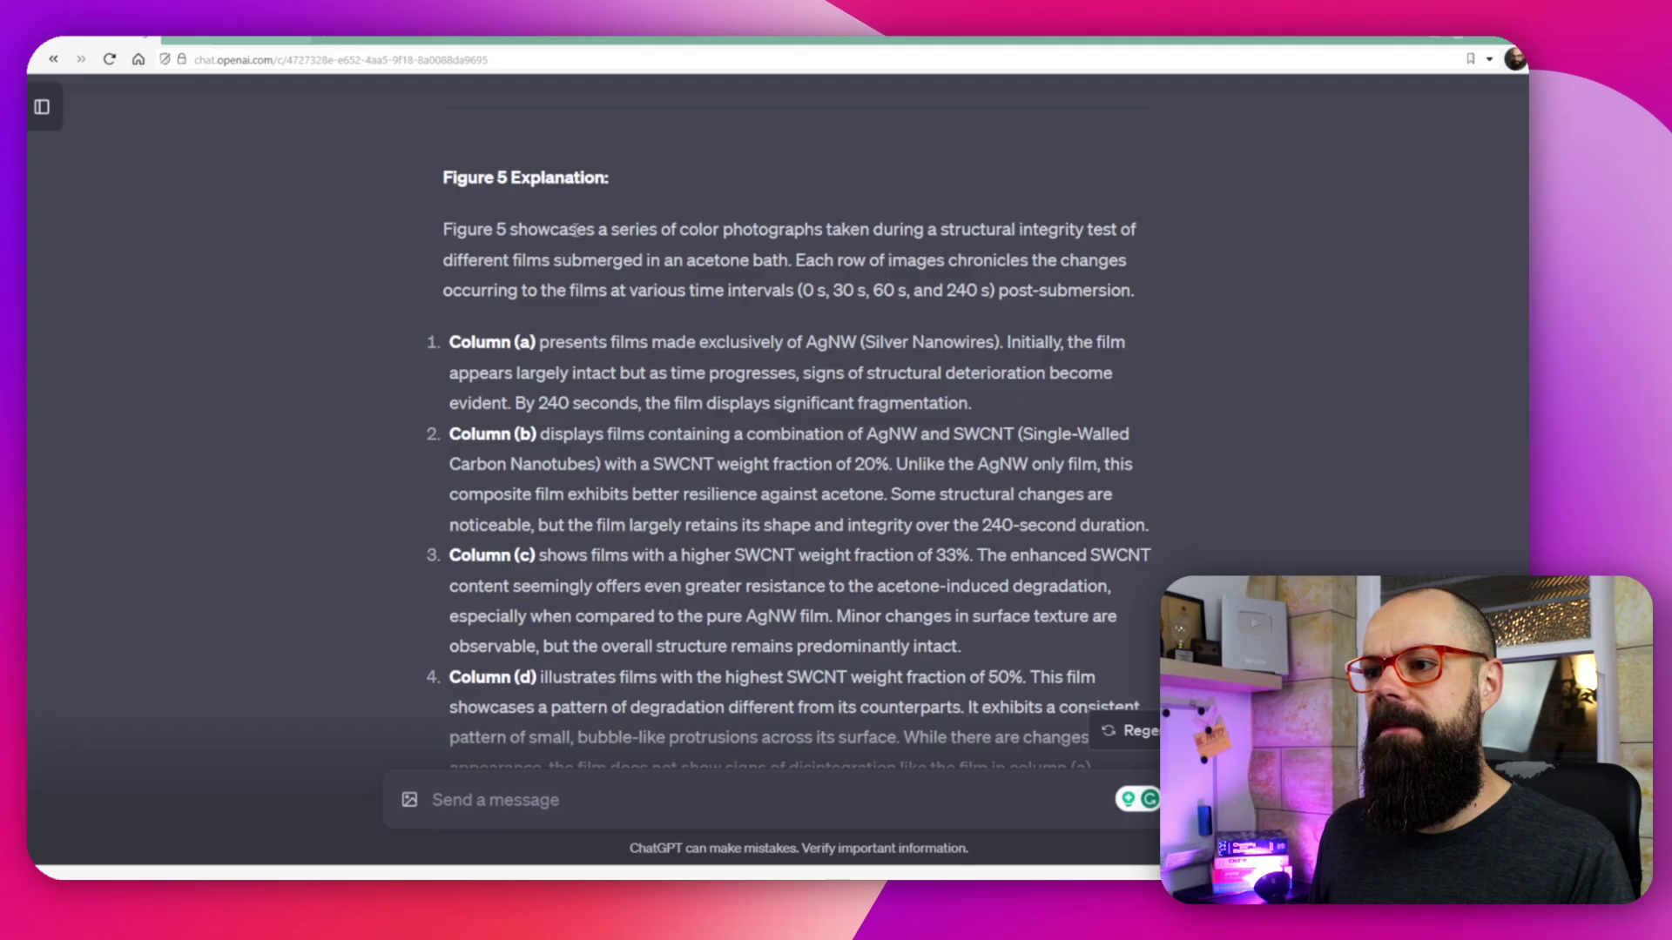
# Read the Figure 5 explanation column by column and compare it with the film photographs and their caption
pyautogui.click(788, 225)
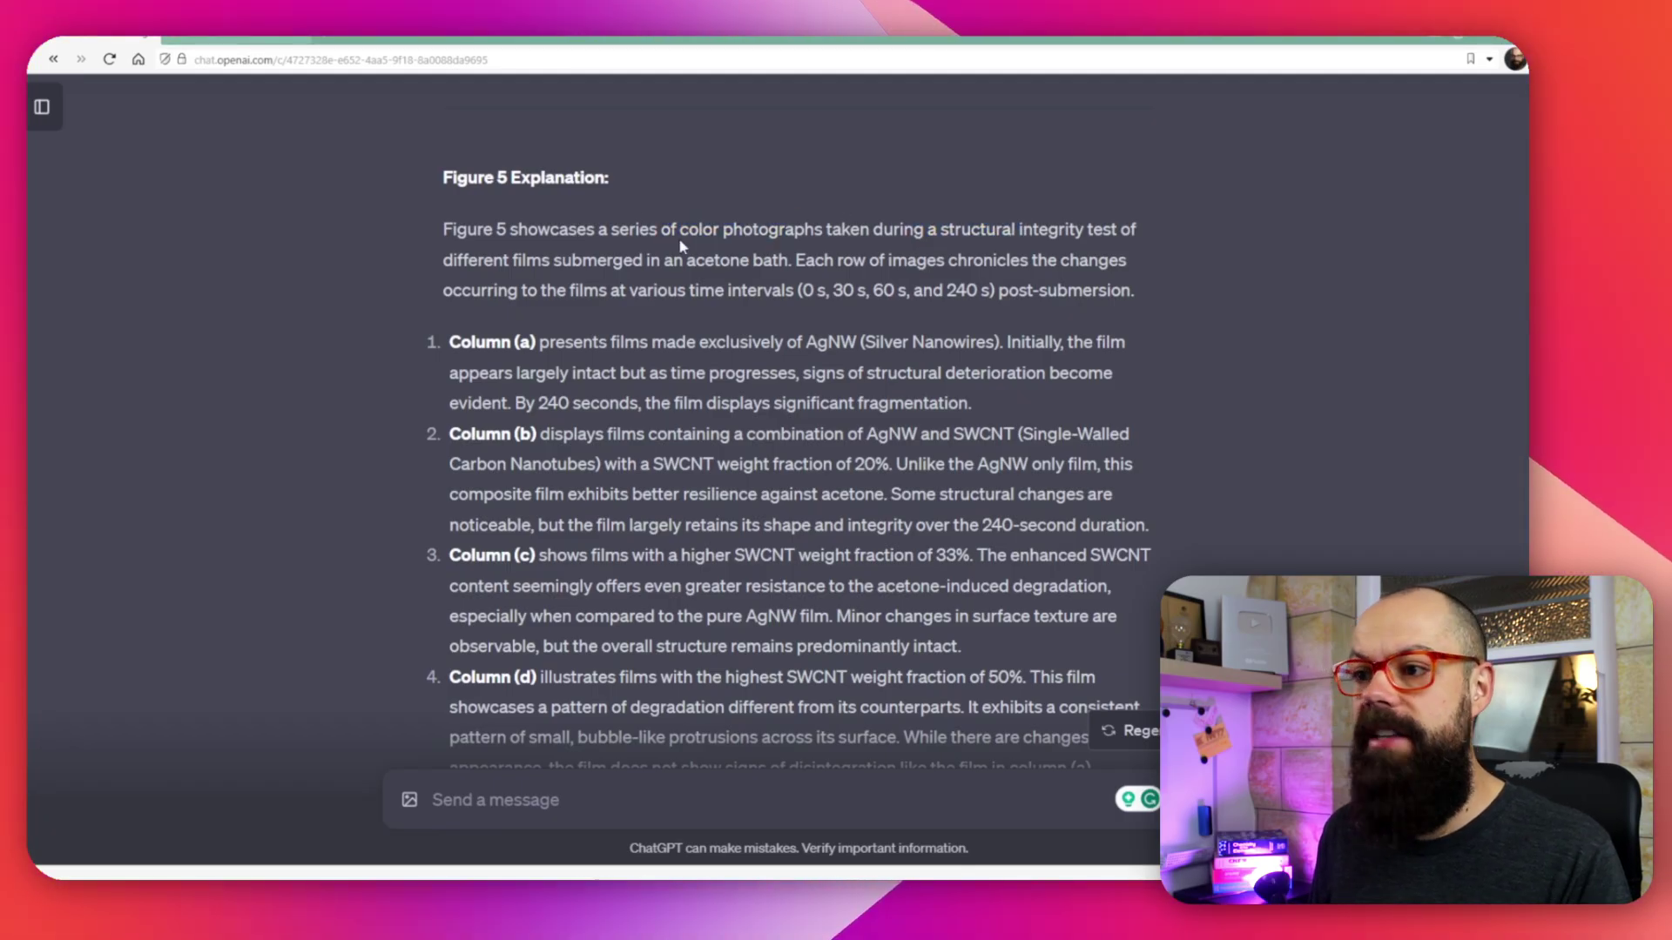
pyautogui.scroll(6, 678, 231)
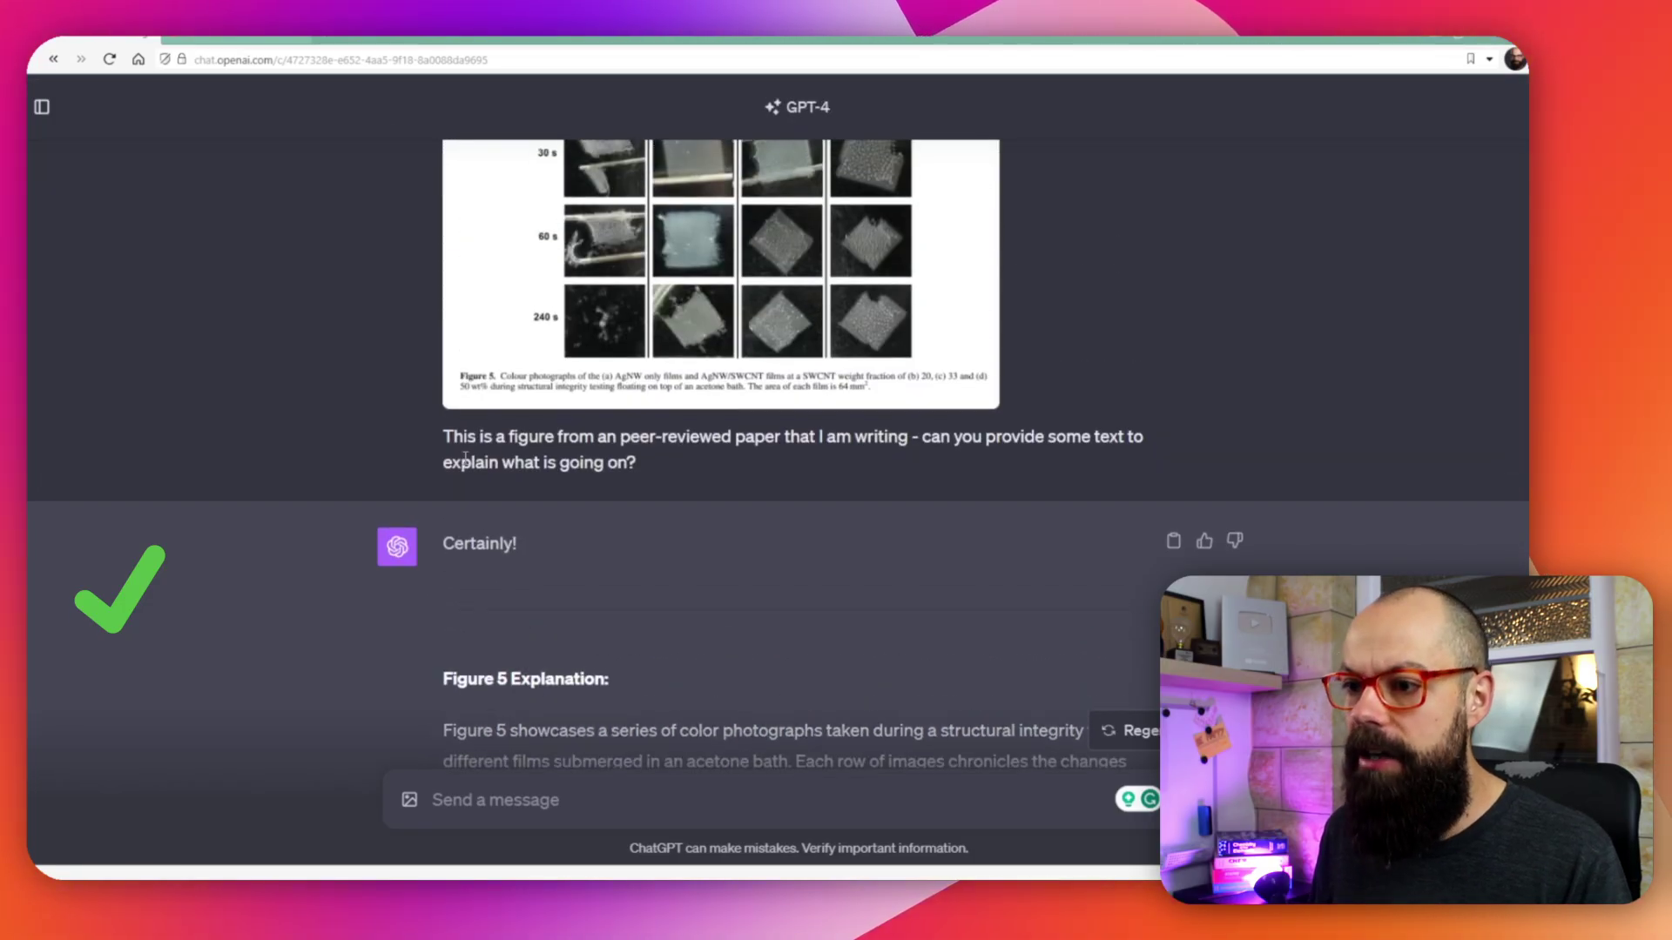
pyautogui.scroll(-2, 539, 262)
pyautogui.scroll(-4, 642, 336)
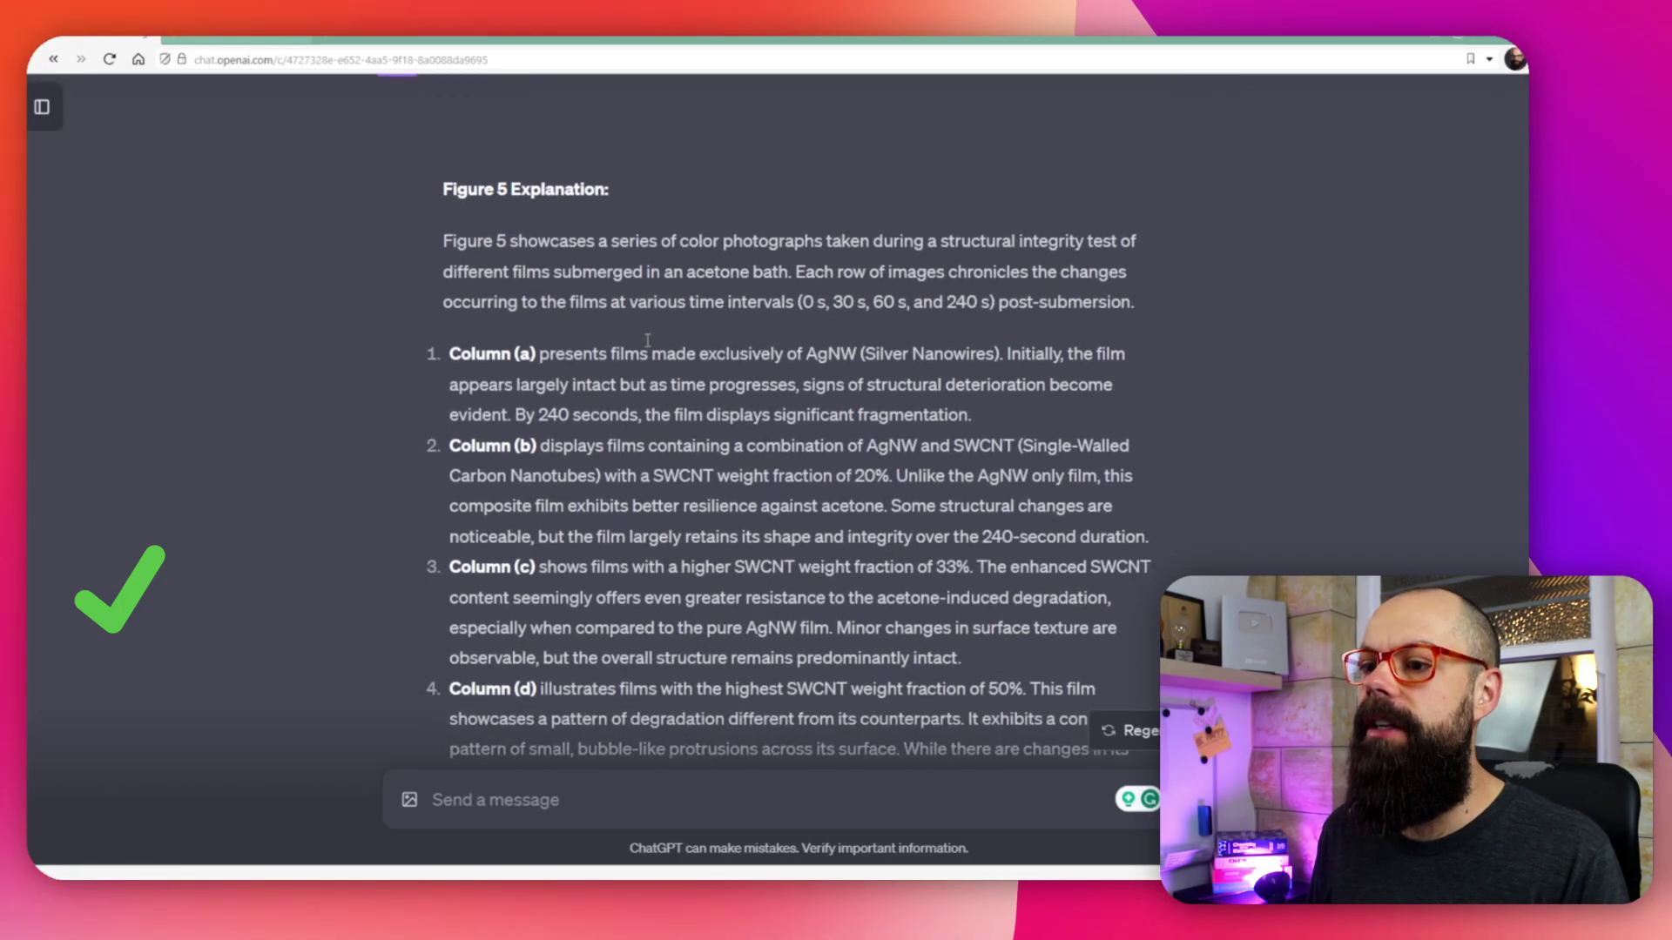
pyautogui.scroll(-3, 509, 460)
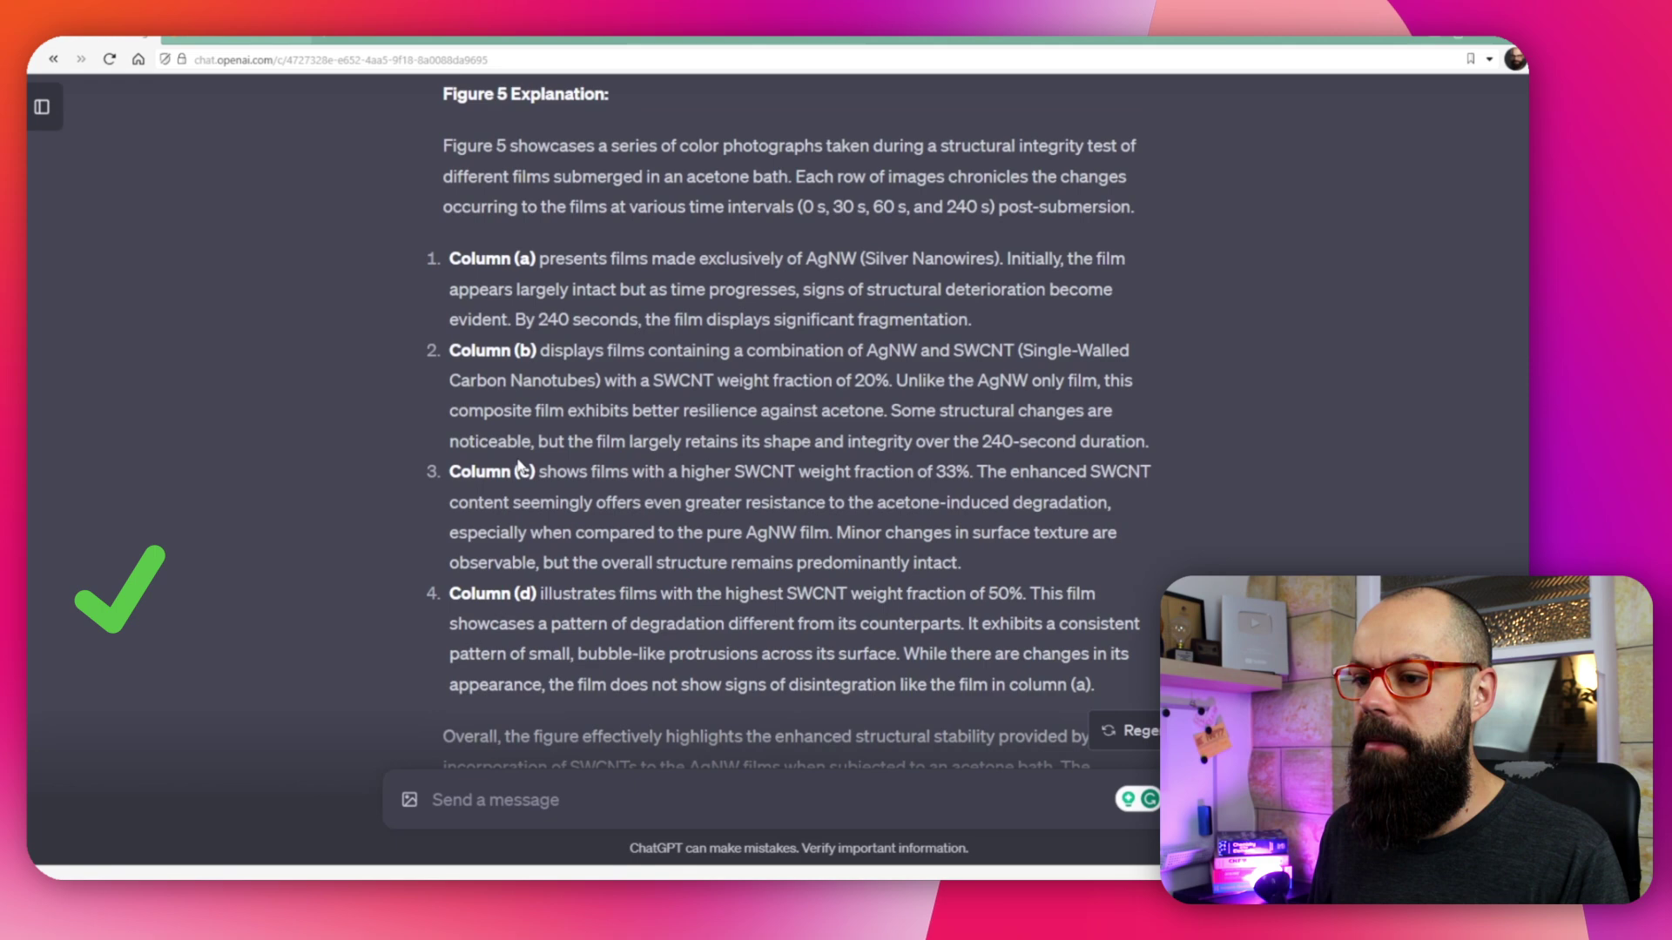
pyautogui.scroll(-3, 519, 466)
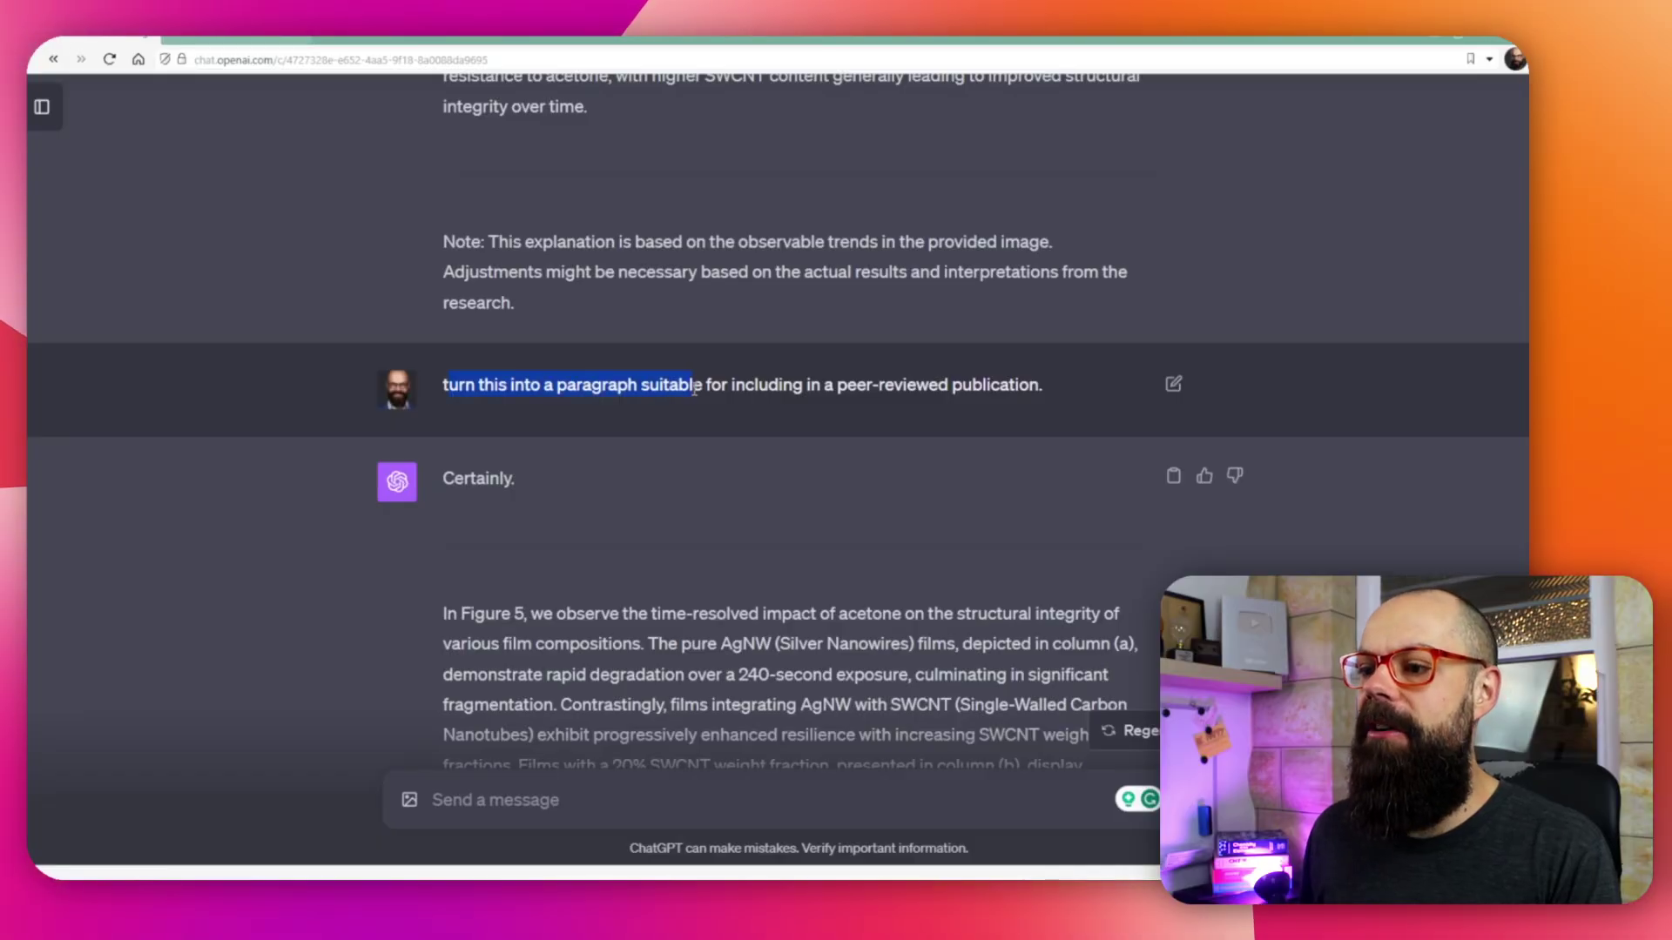
# Read the prompt requesting a paragraph for a peer-reviewed publication and the opening sentences of the resulting Figure 5 paragraph
pyautogui.moveTo(693, 389); pyautogui.dragTo(944, 381)
pyautogui.scroll(-1, 957, 380)
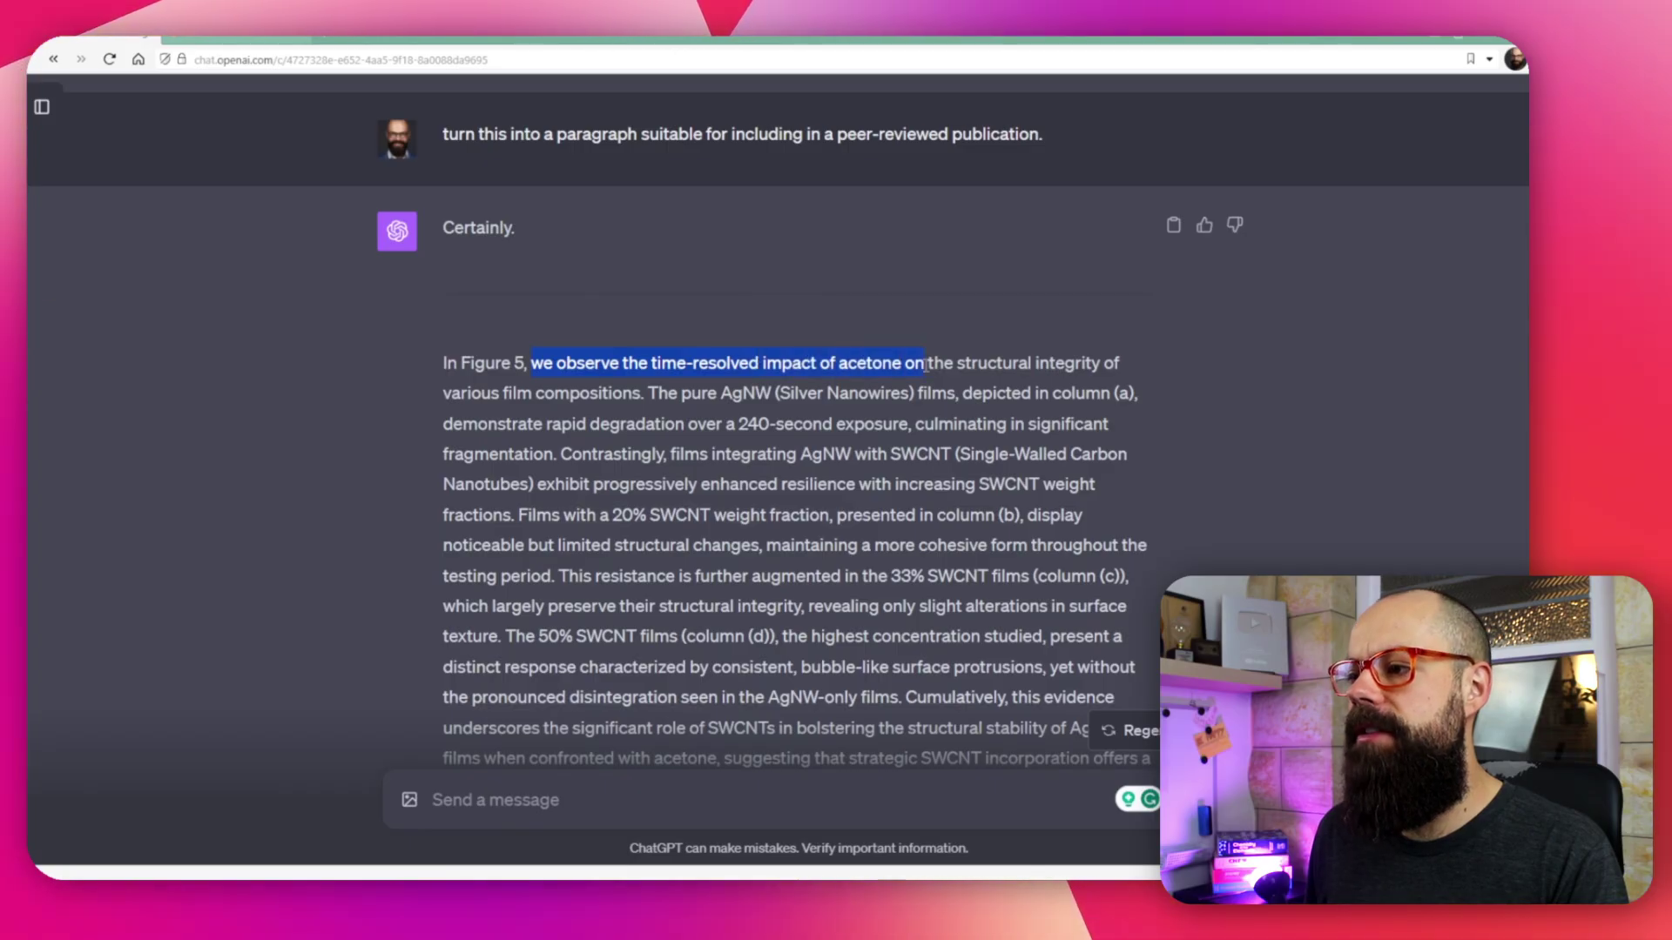
pyautogui.moveTo(980, 364); pyautogui.dragTo(1045, 372)
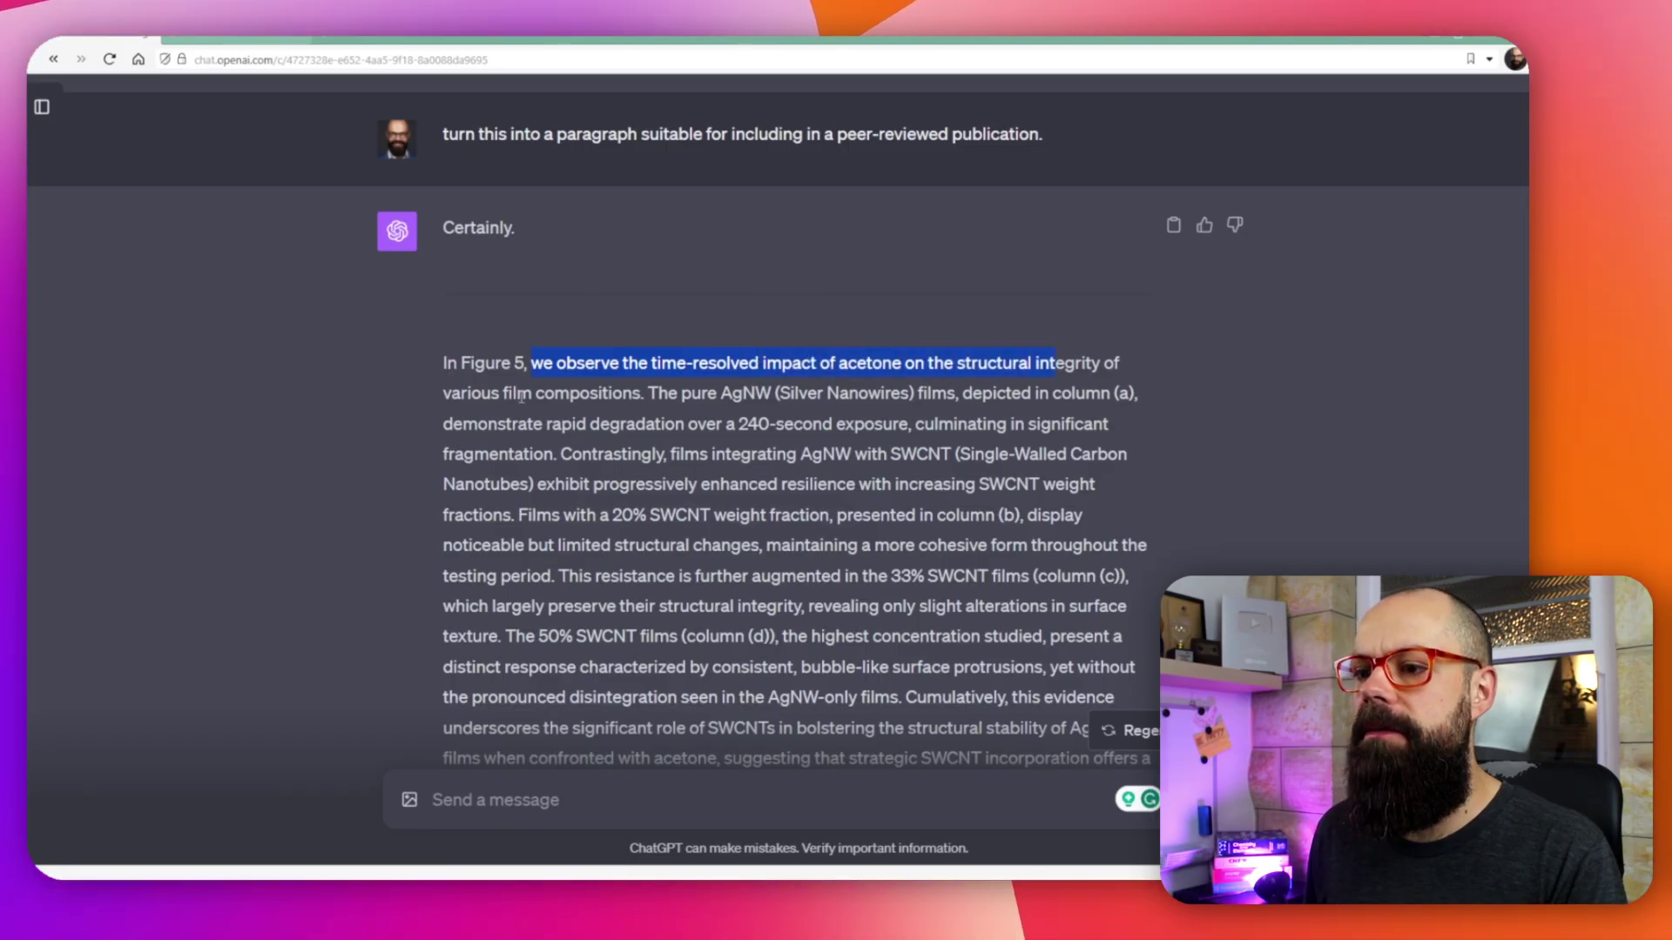
pyautogui.click(539, 391)
pyautogui.scroll(-1, 610, 349)
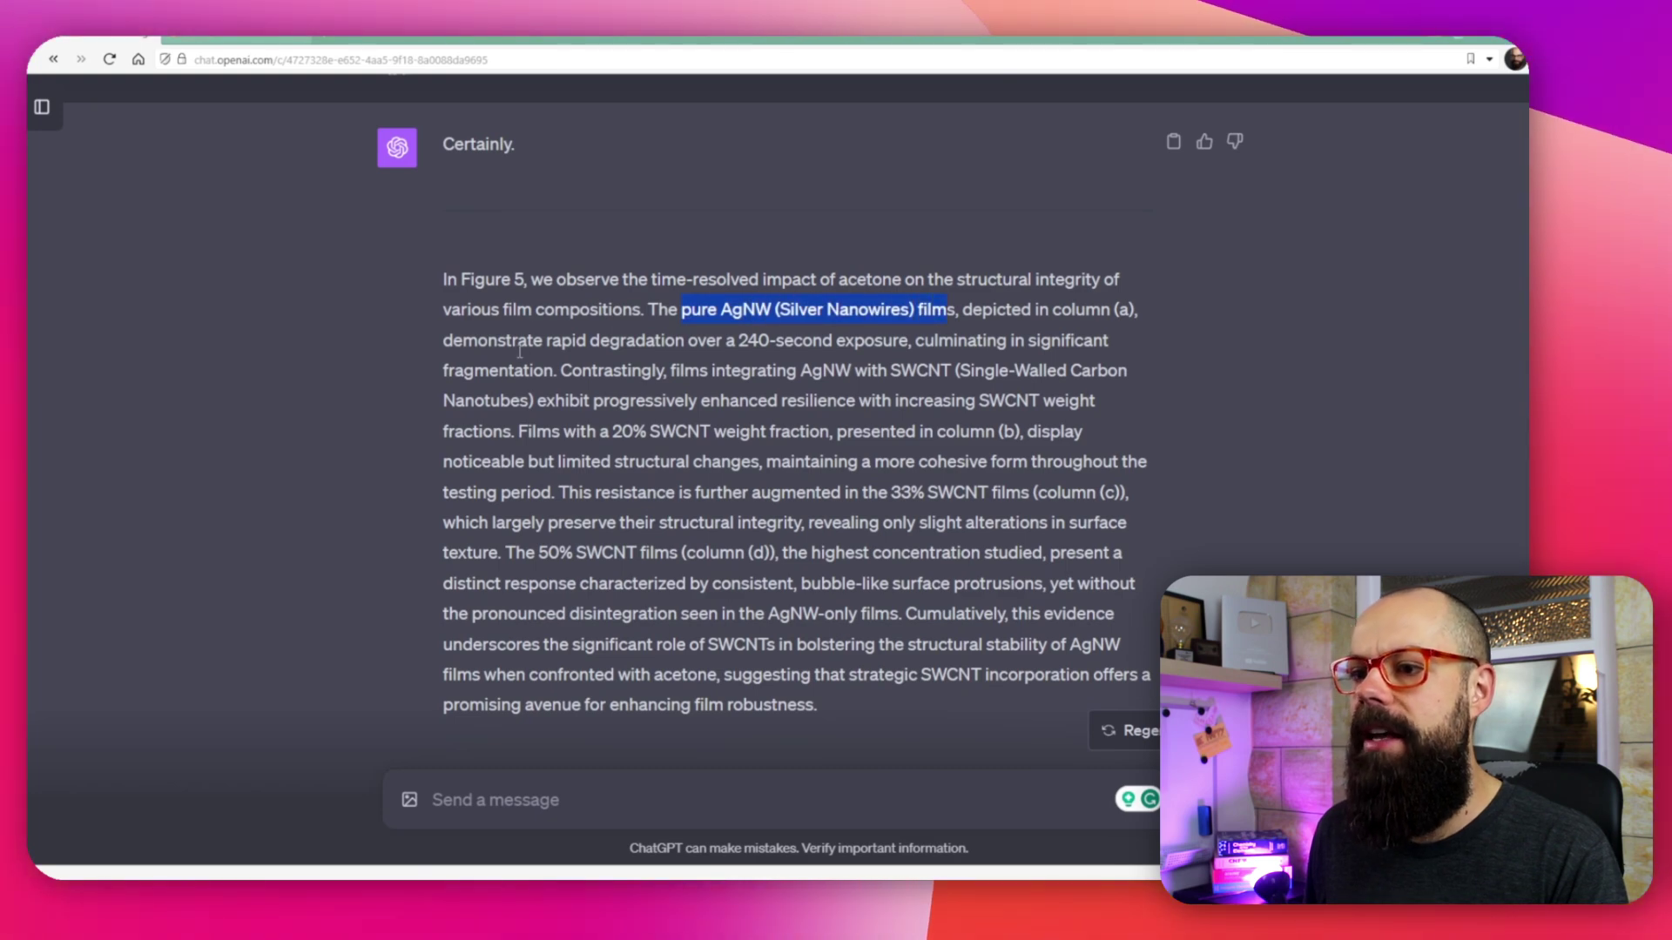
pyautogui.moveTo(502, 347); pyautogui.dragTo(684, 344)
pyautogui.click(684, 352)
# Return to the earlier column-by-column Figure 5 explanation to compare it with the publication-style paragraph
pyautogui.scroll(8, 684, 357)
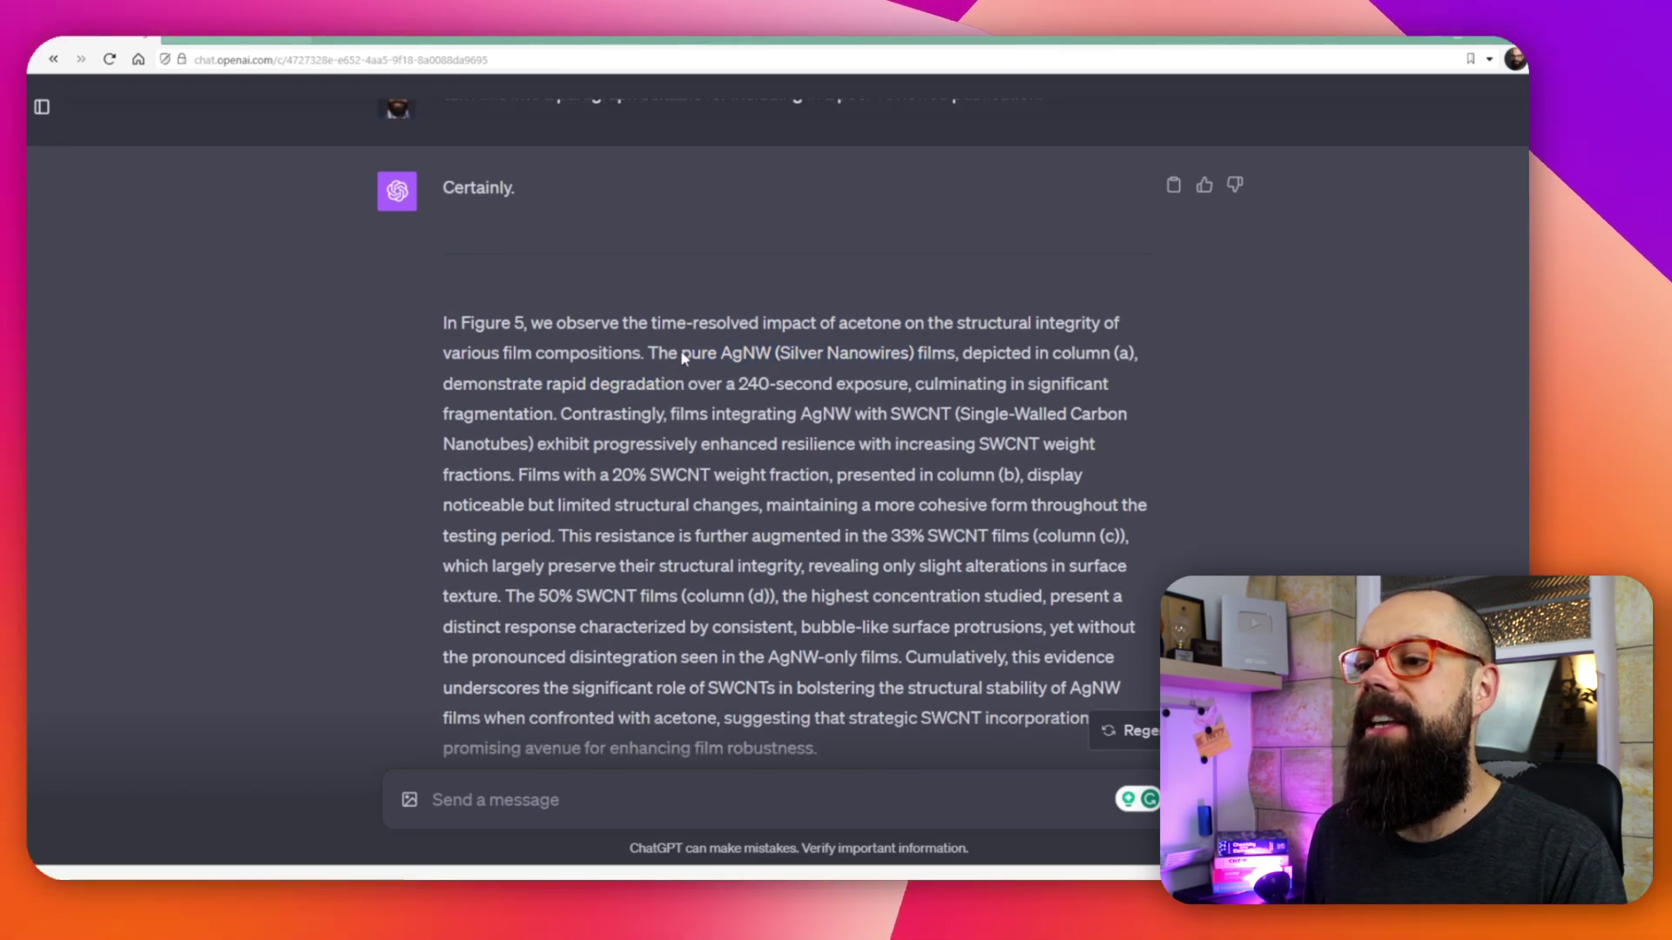
pyautogui.scroll(6, 684, 357)
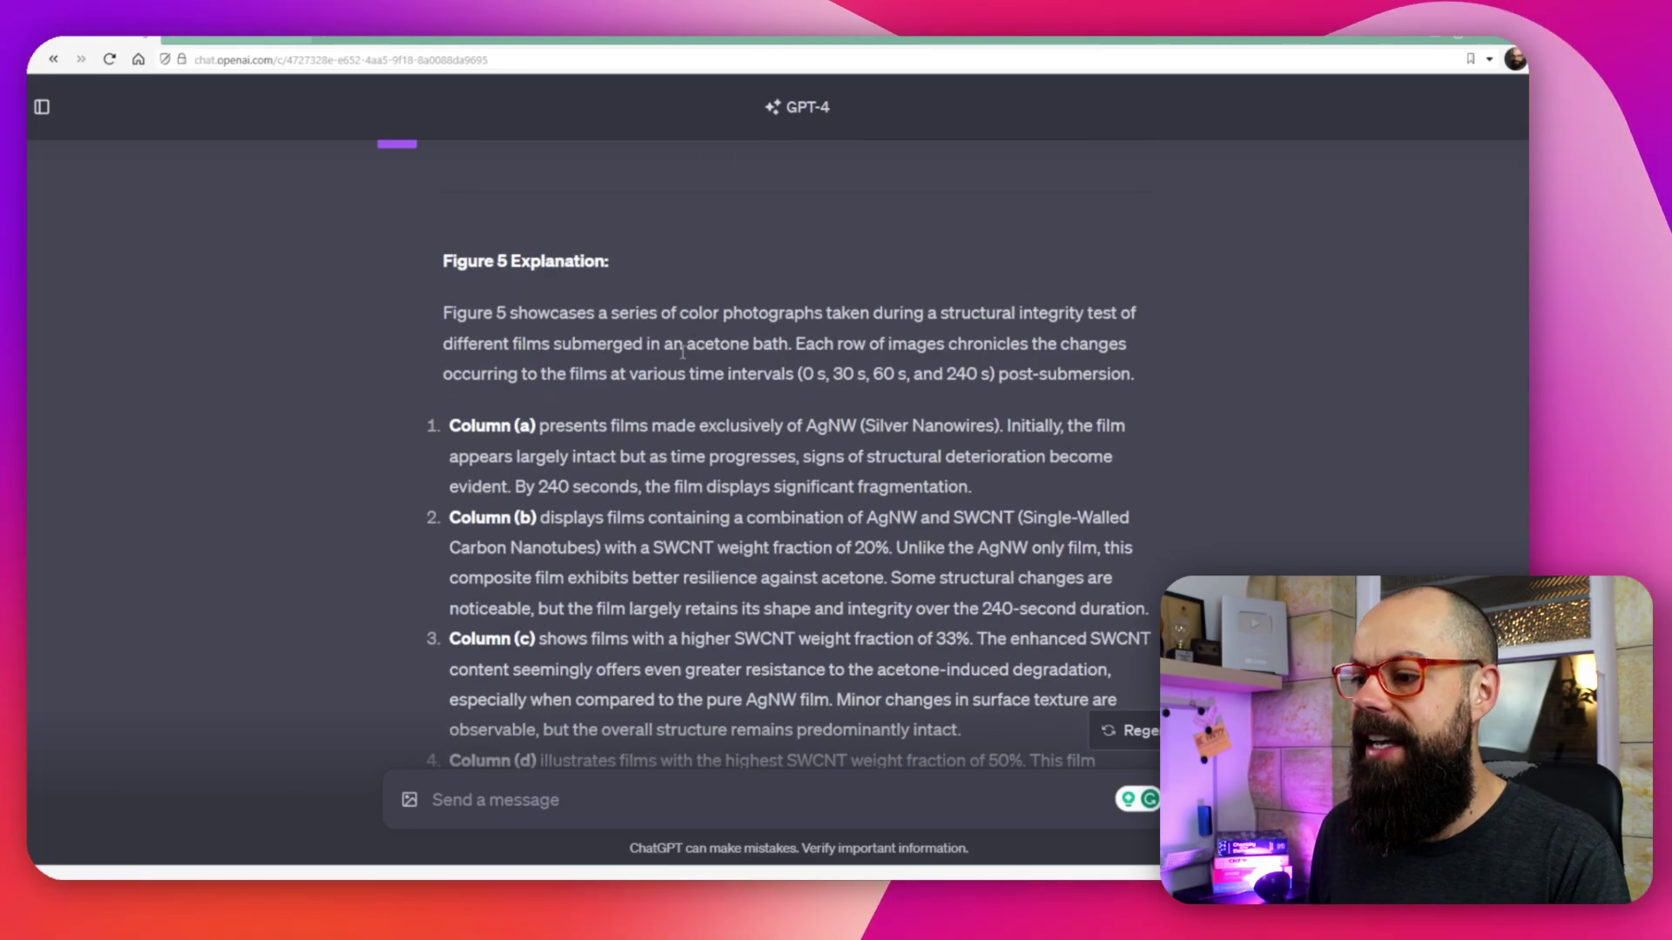
pyautogui.scroll(-1, 917, 535)
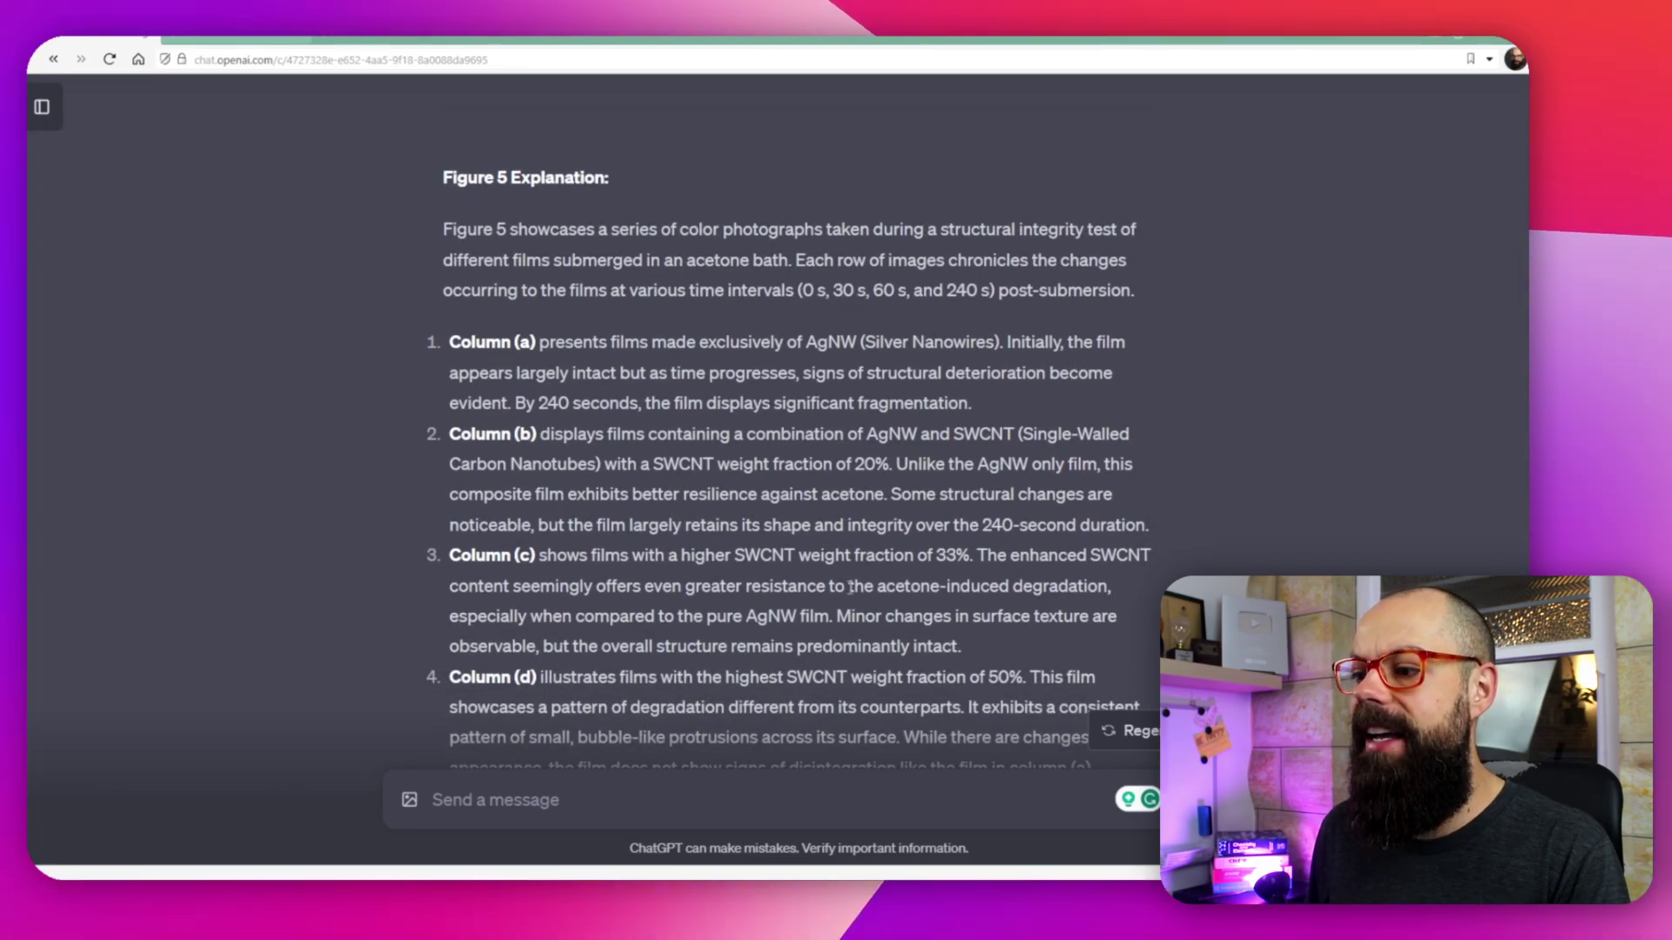
# Check the column (c) statement about resistance to acetone-induced degradation against the Figure 5 film photographs
pyautogui.moveTo(906, 586); pyautogui.dragTo(1058, 586)
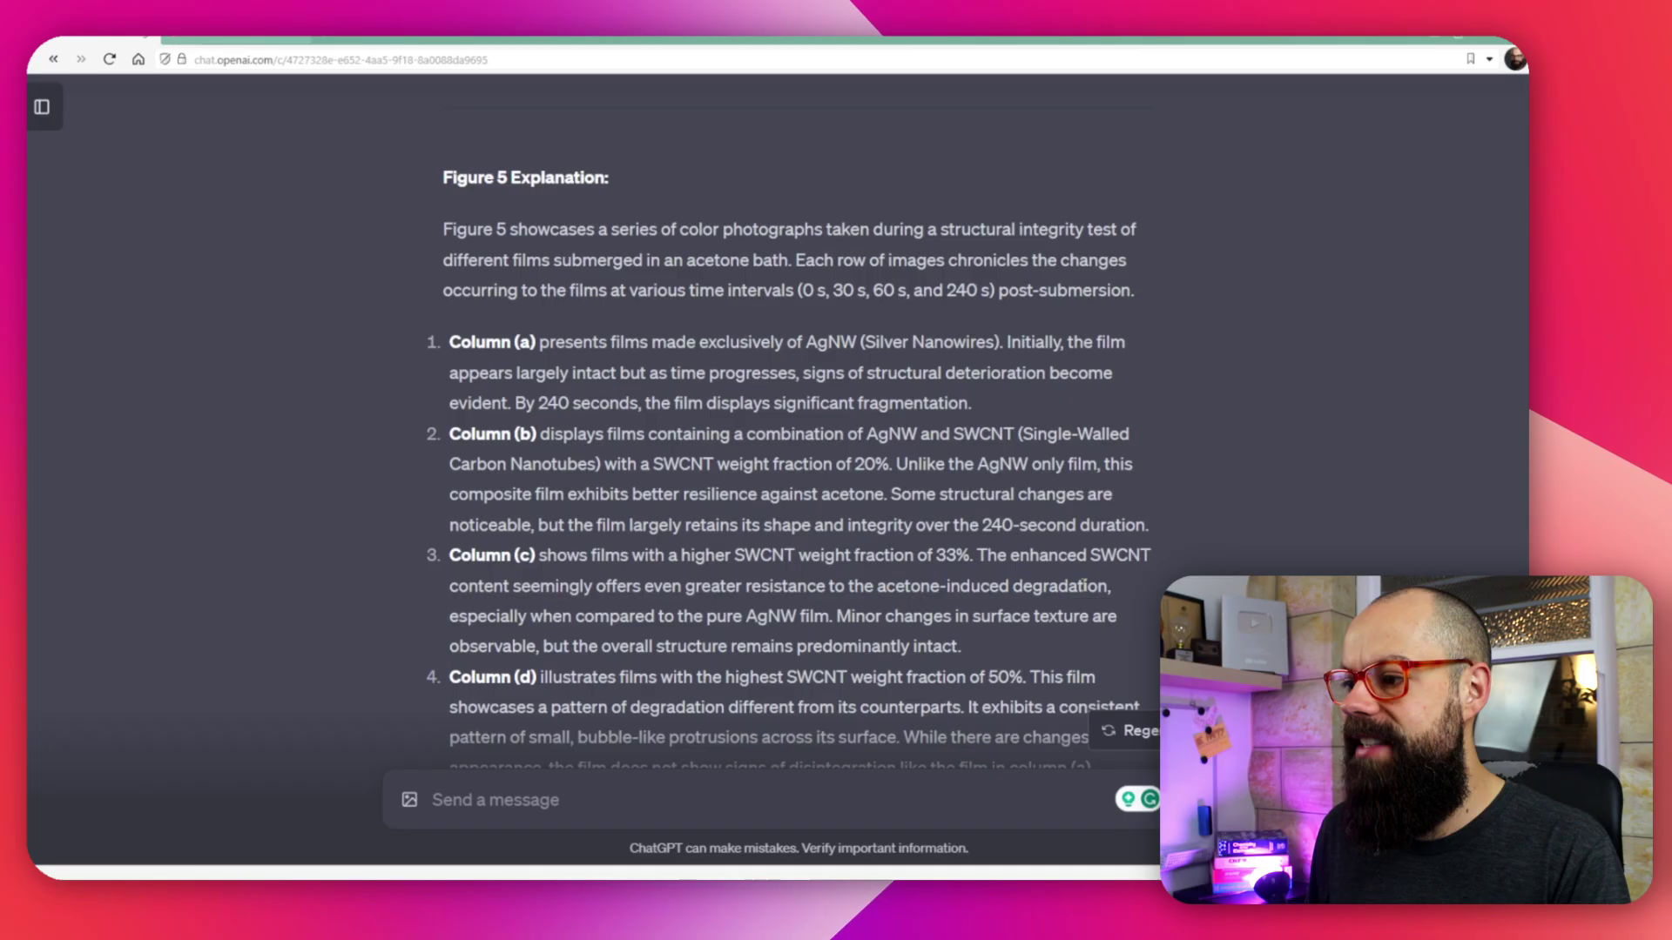
pyautogui.scroll(8, 1074, 590)
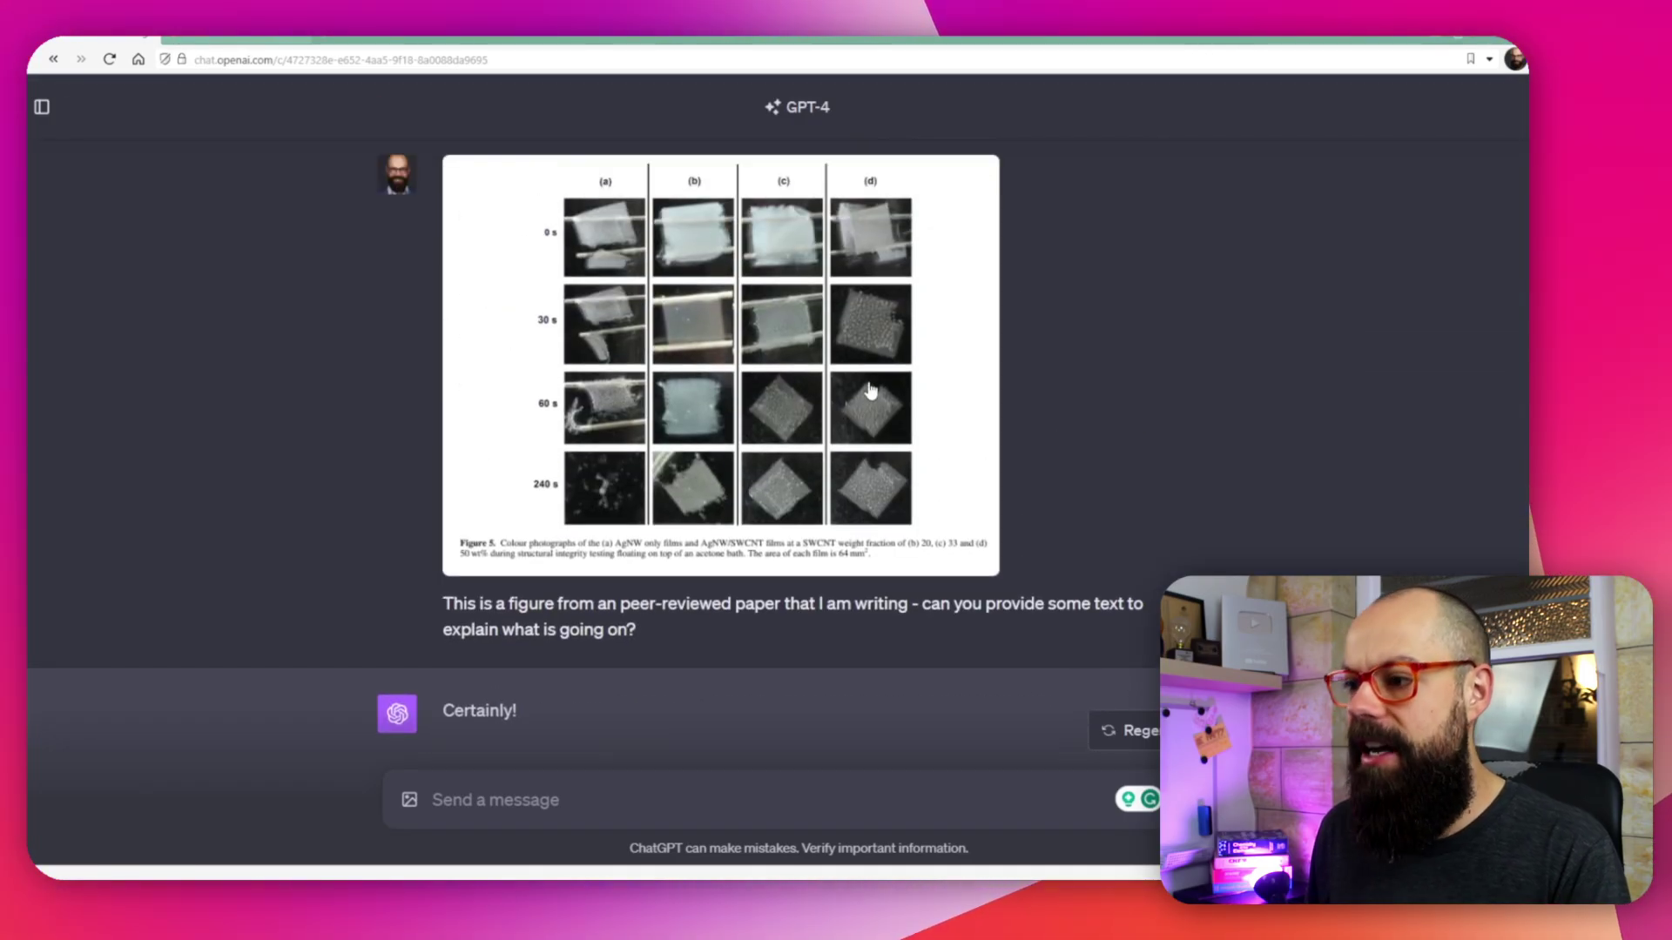
pyautogui.scroll(-4, 467, 343)
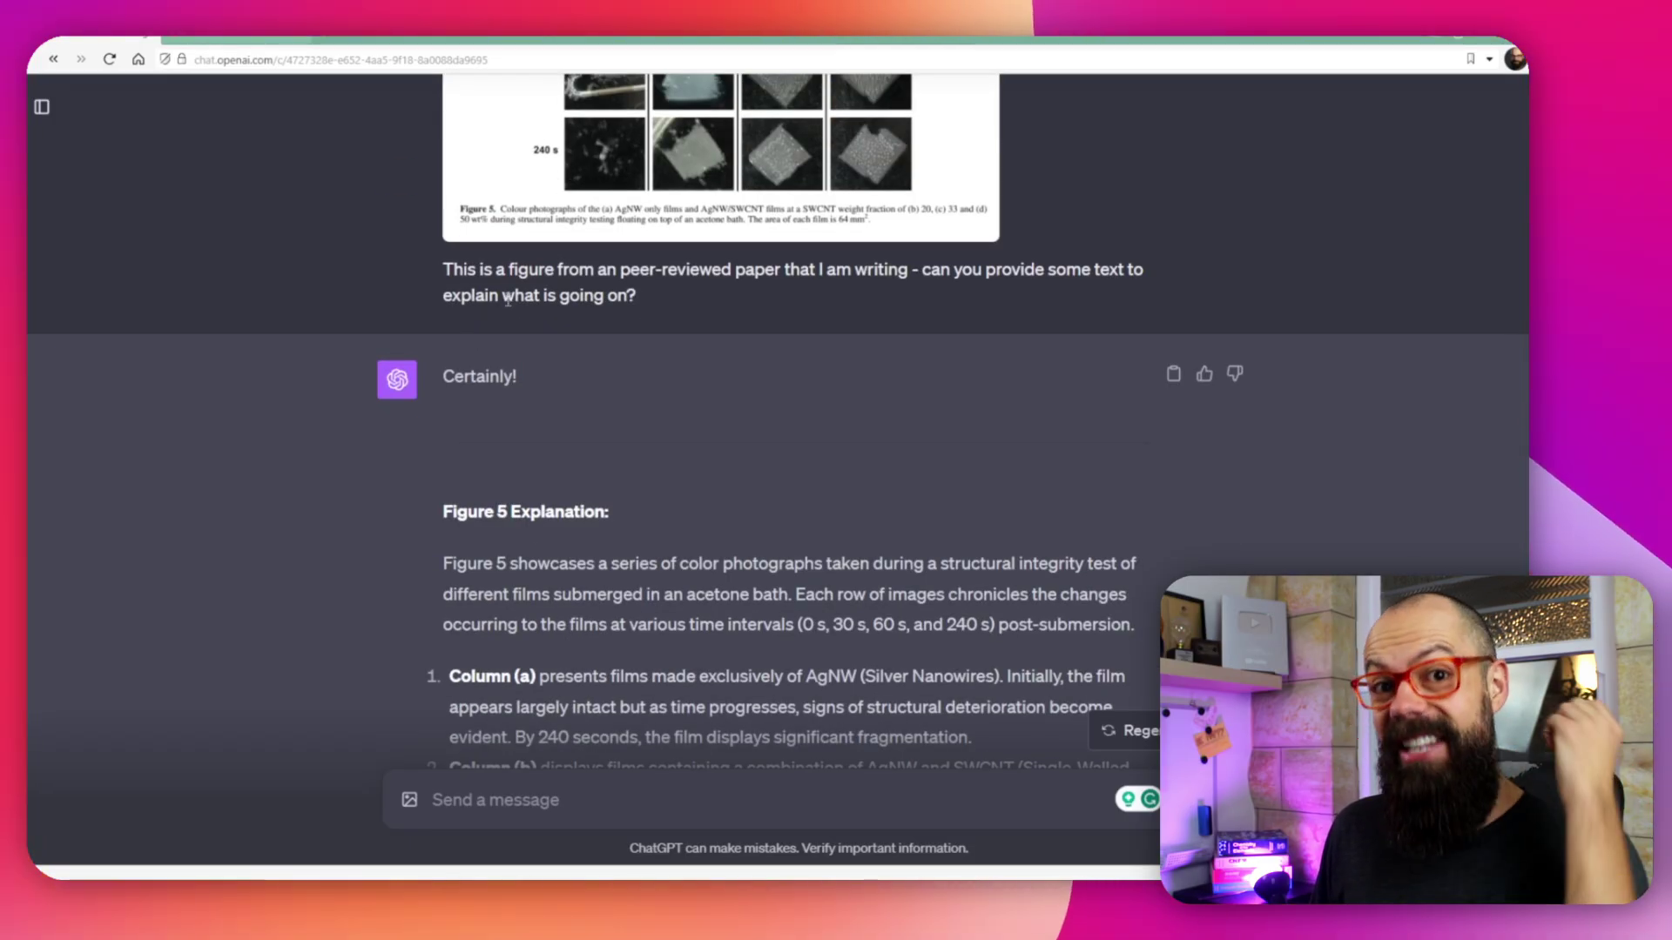
# Read the publication-style Figure 5 paragraph and compare its claim about the 20% SWCNT films with the column (b) photographs
pyautogui.scroll(-20, 521, 305)
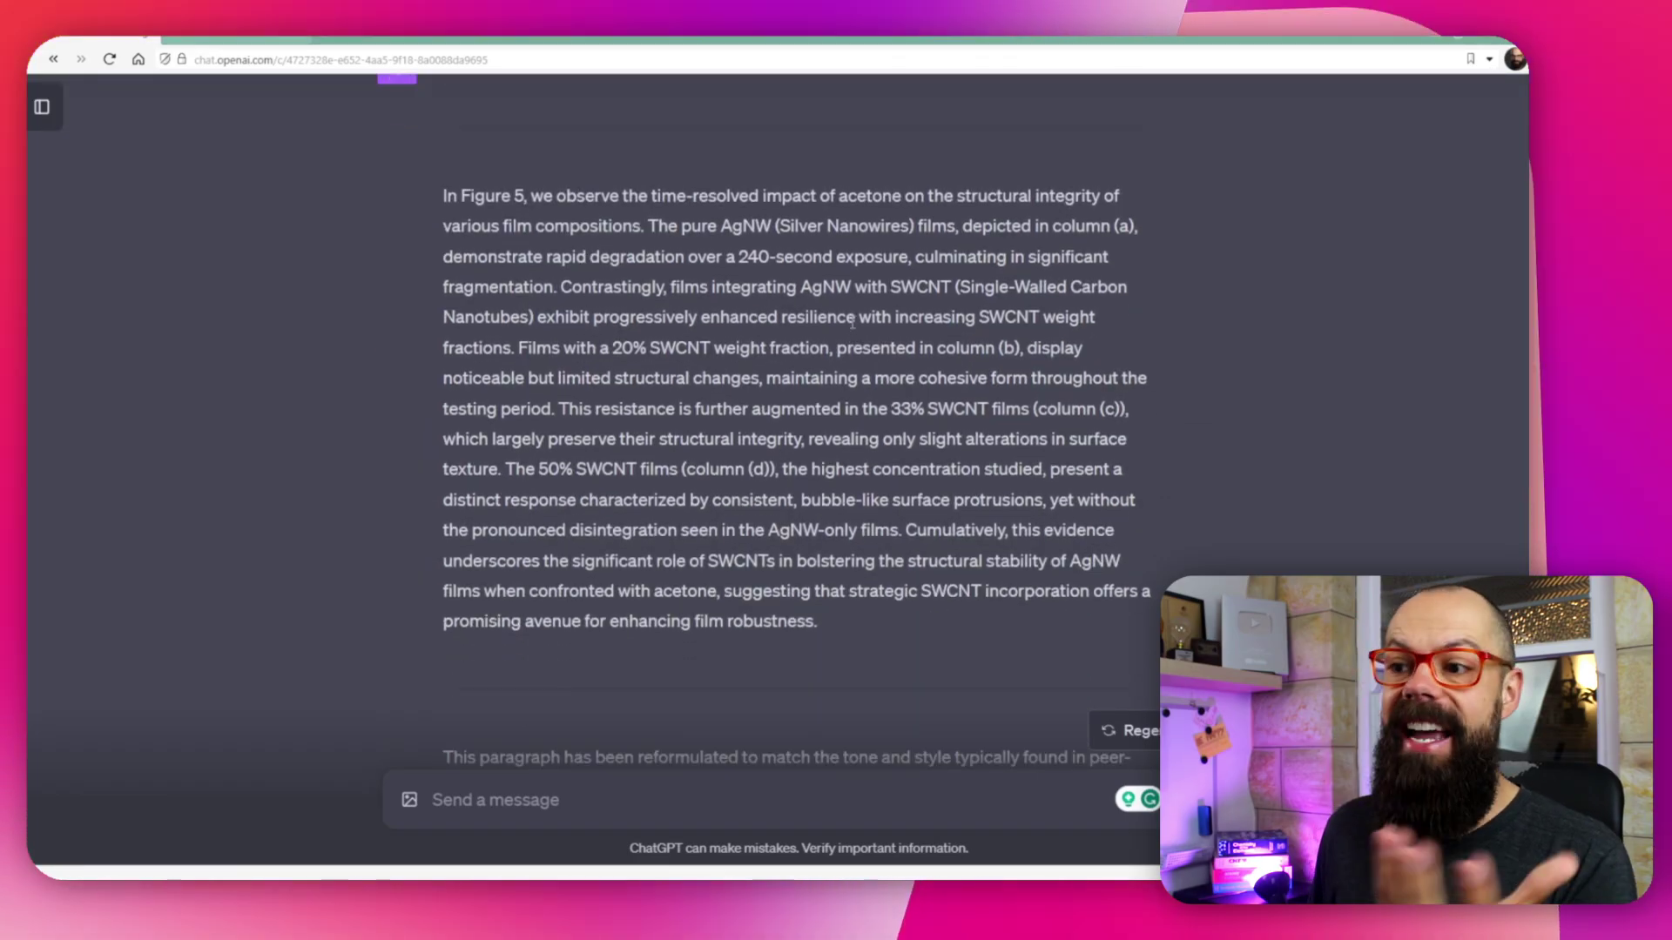
pyautogui.moveTo(551, 348); pyautogui.dragTo(659, 345)
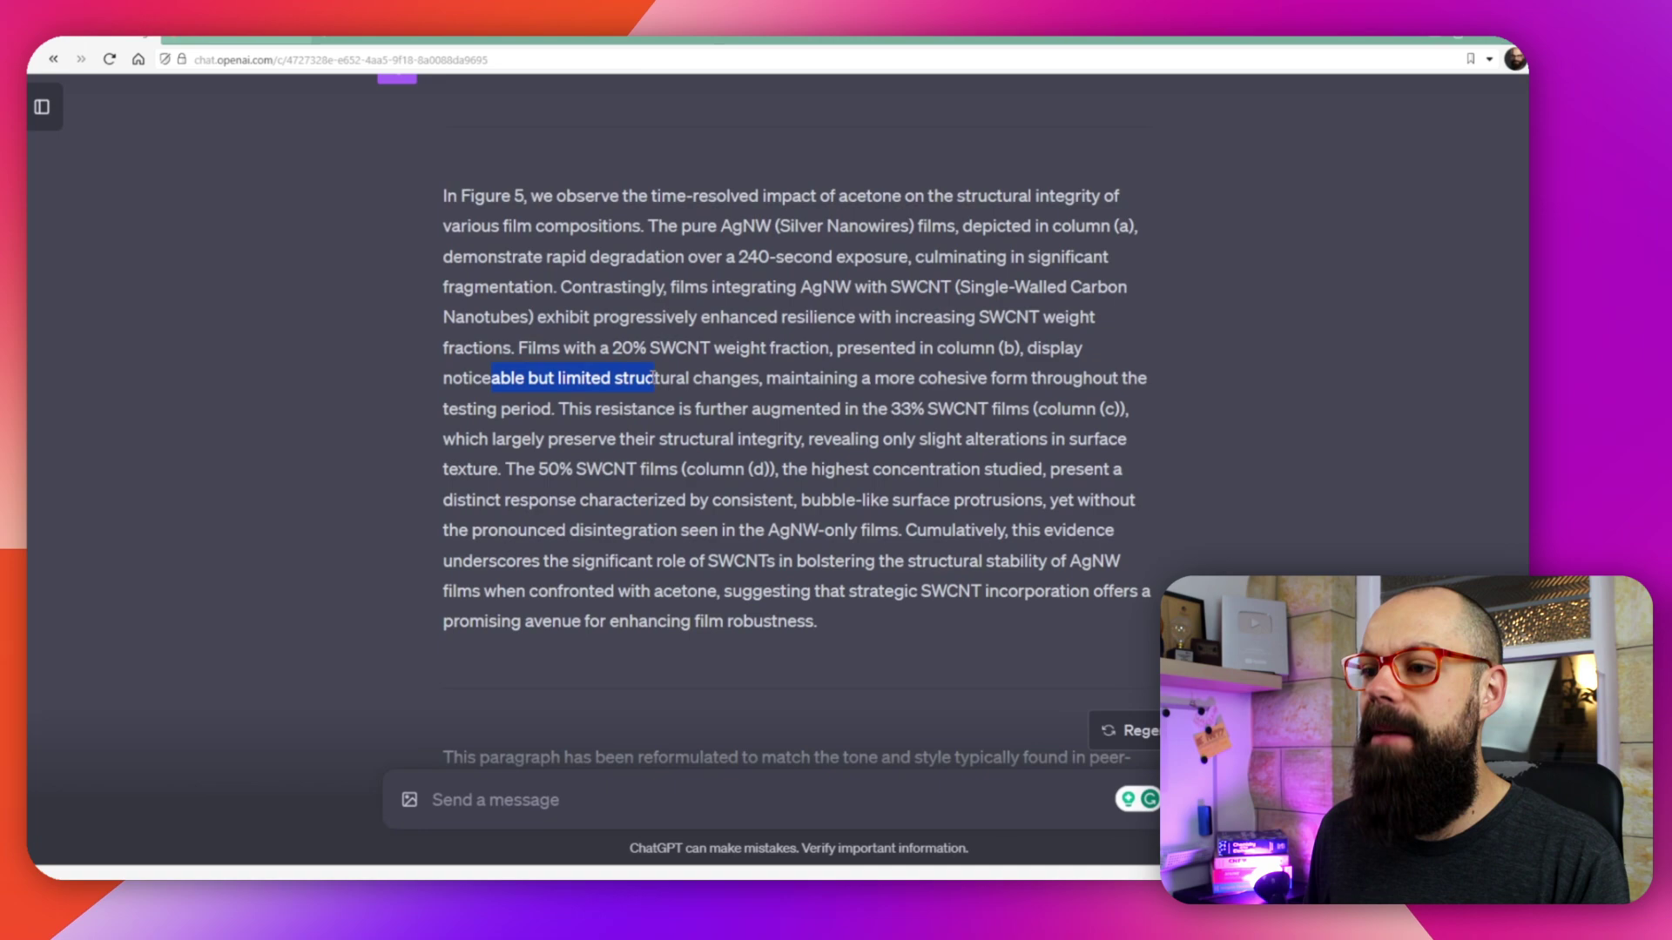
pyautogui.scroll(20, 653, 377)
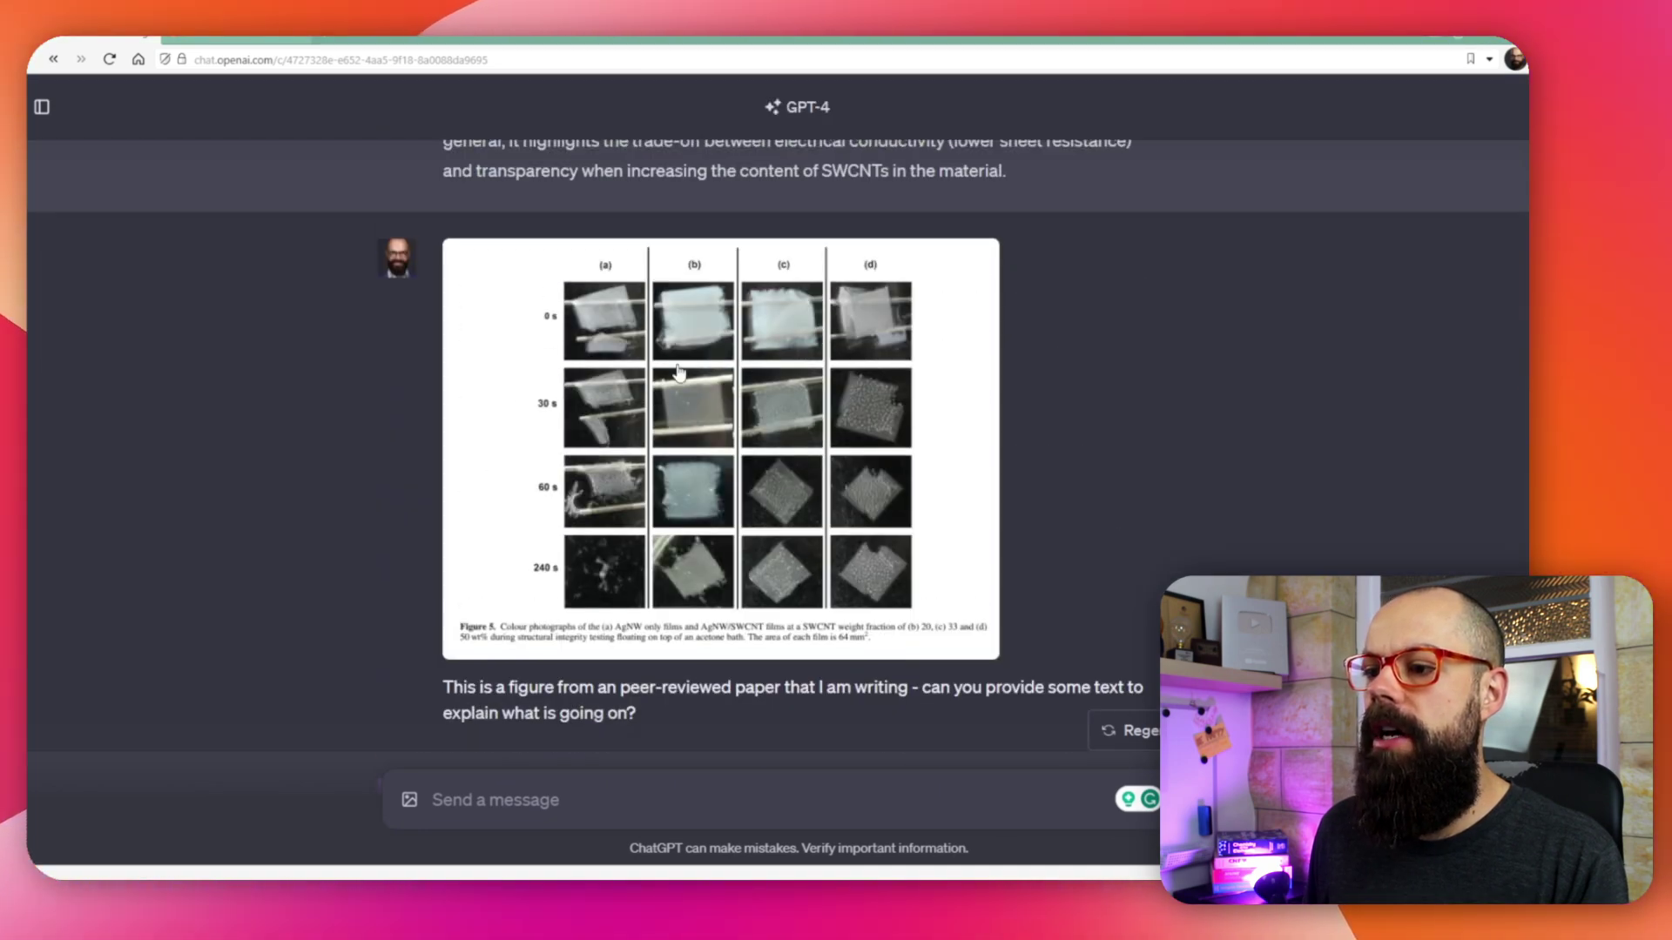
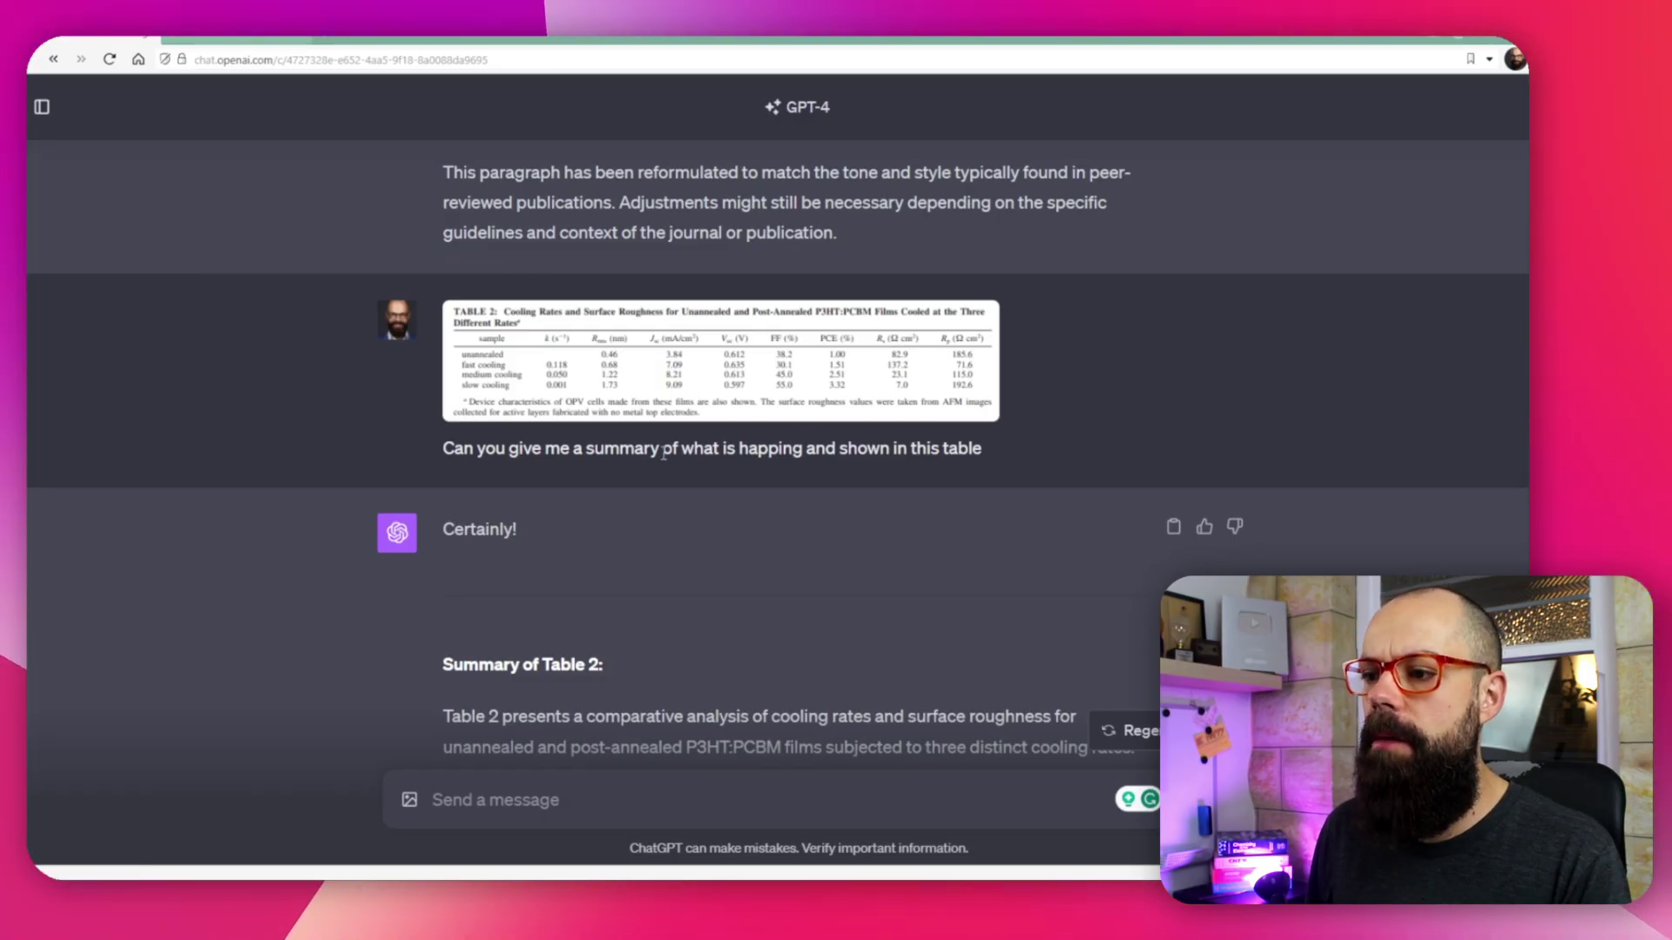
# Review the Table 2 summary's unannealed, fast, medium and slow cooling entries against the values in the uploaded table image
pyautogui.scroll(-3, 751, 449)
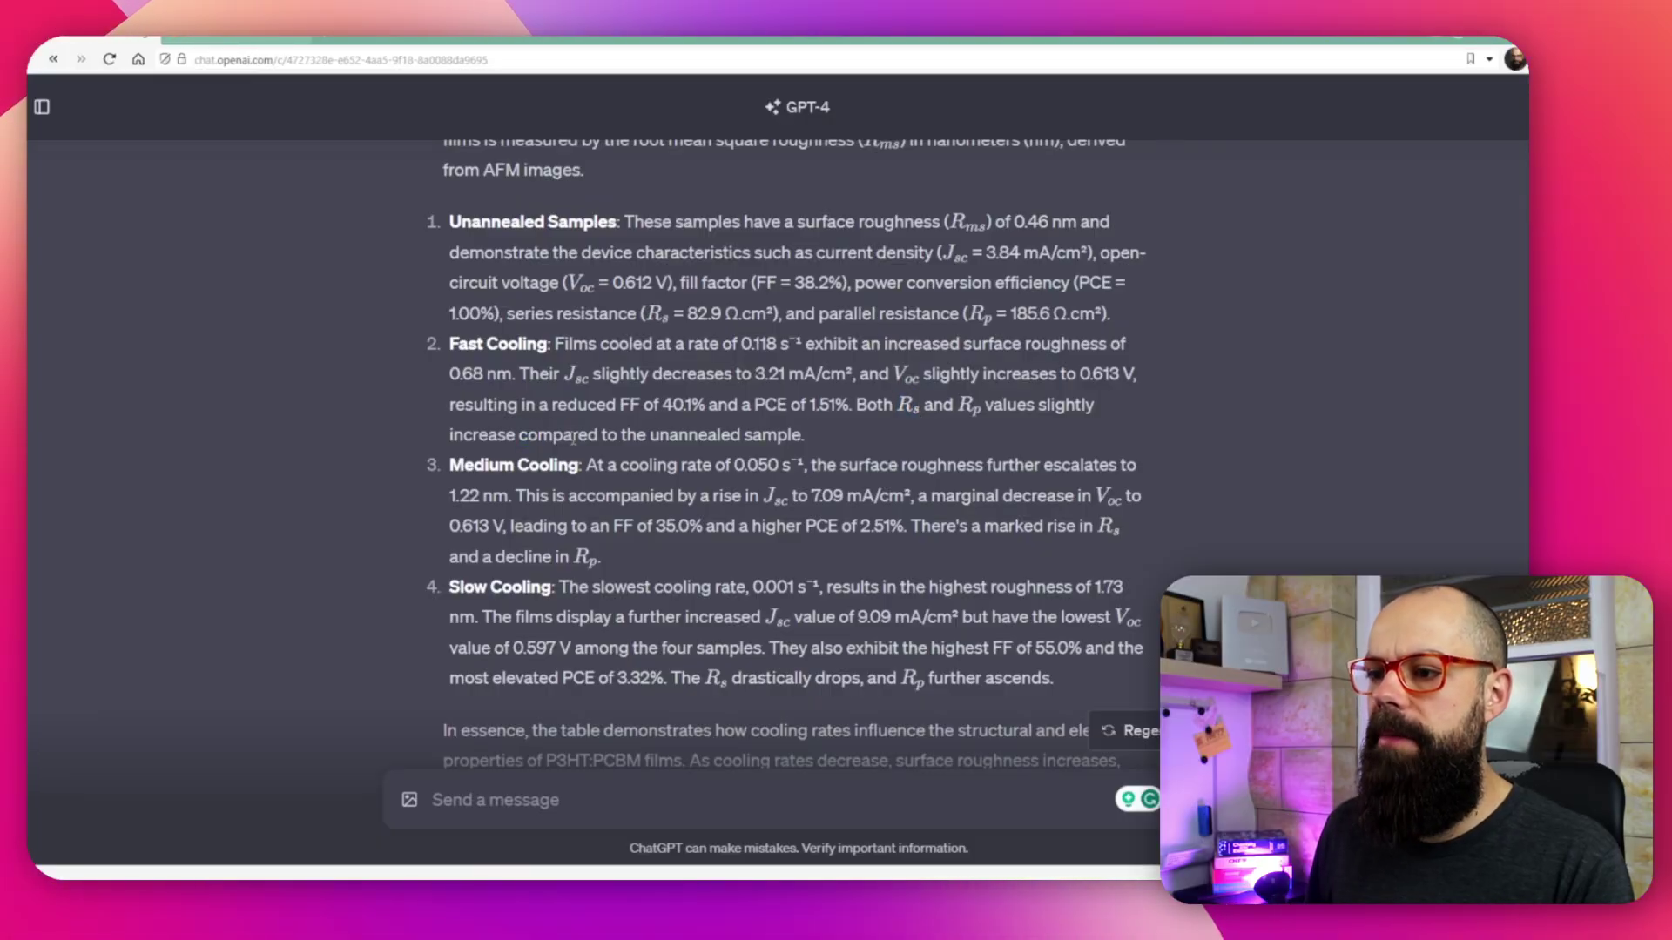
pyautogui.scroll(7, 573, 437)
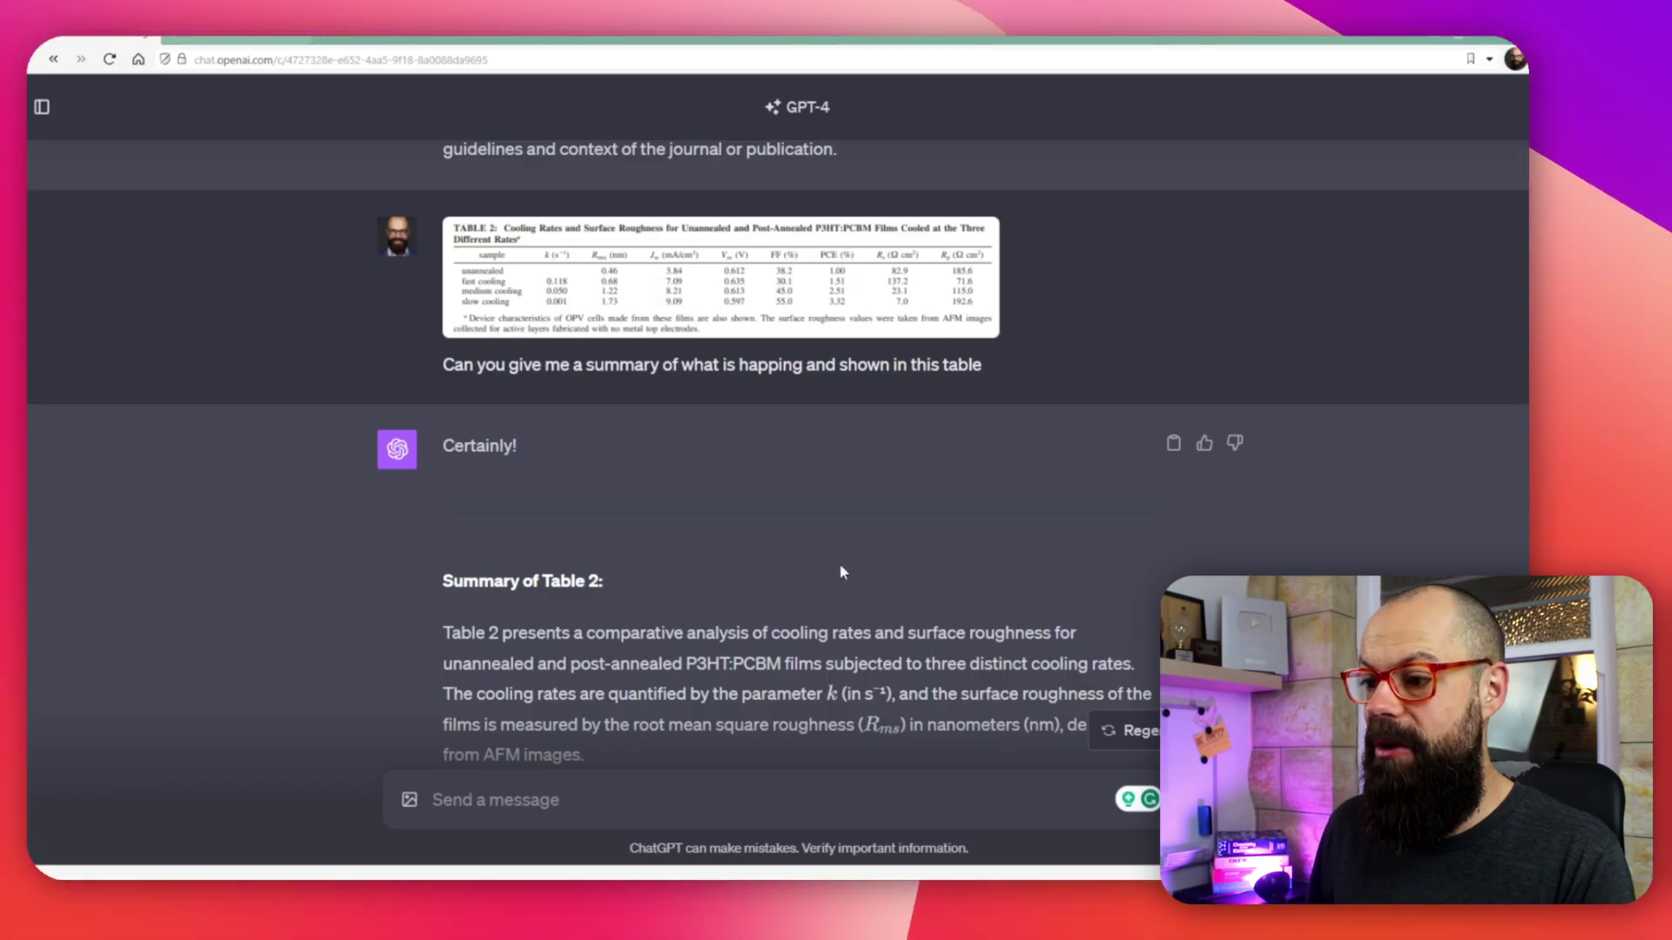
pyautogui.scroll(-10, 840, 562)
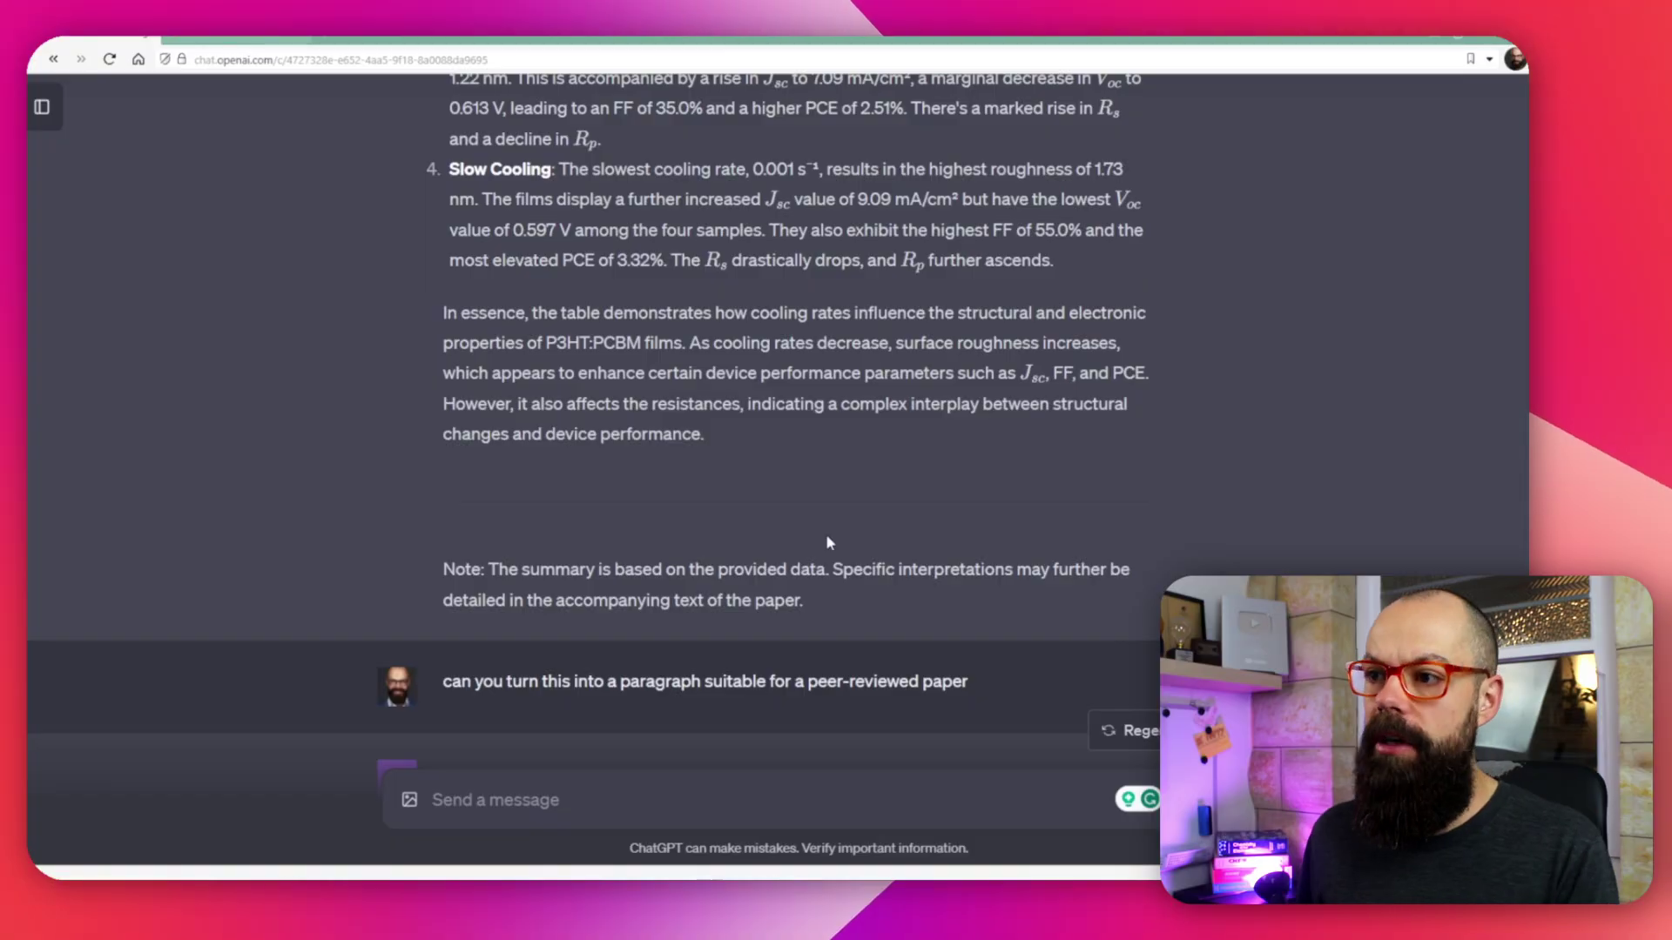
pyautogui.scroll(6, 754, 451)
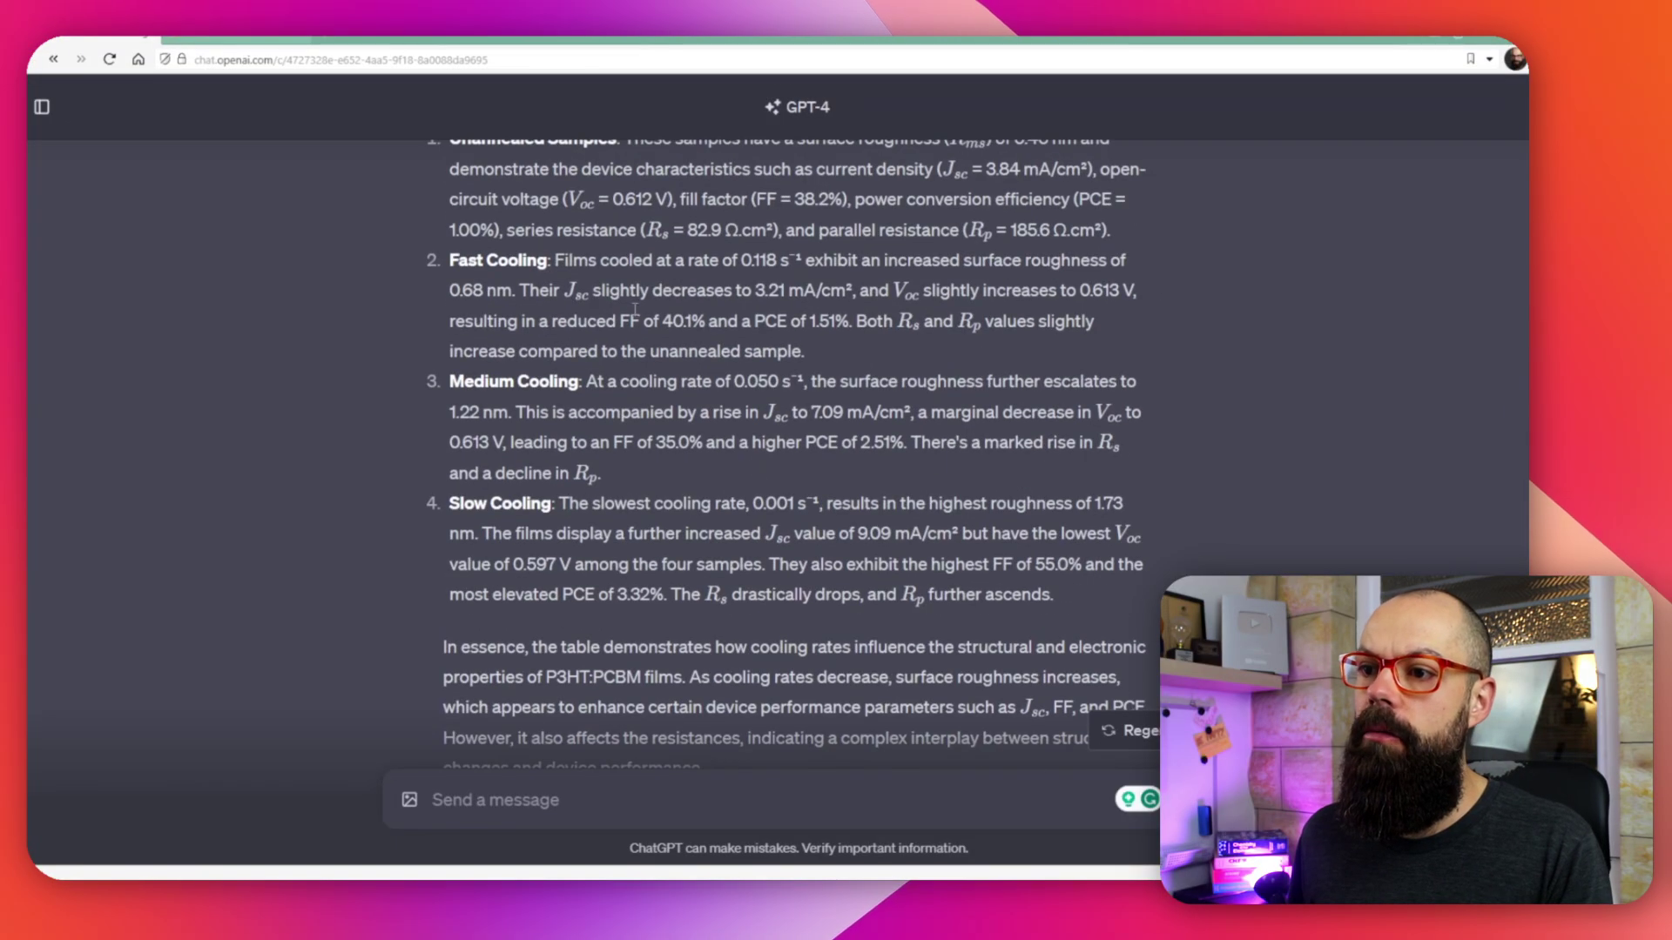
pyautogui.scroll(-4, 767, 410)
pyautogui.moveTo(532, 329); pyautogui.dragTo(745, 383)
pyautogui.click(456, 468)
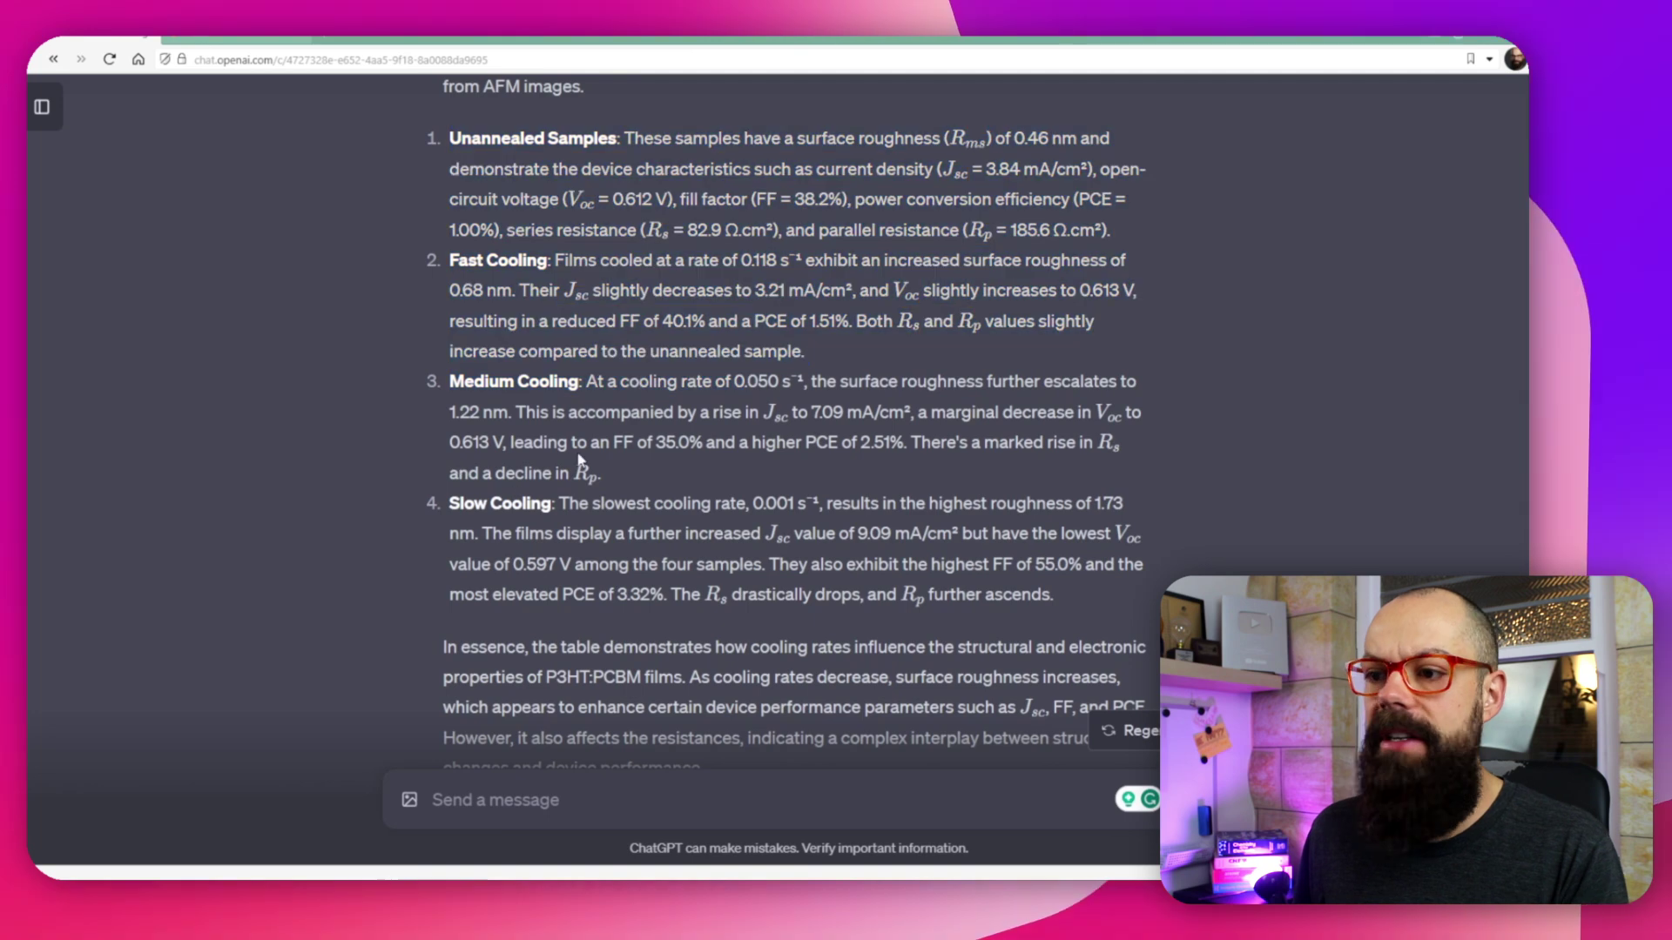
# Read the prompt requesting a peer-reviewed paper paragraph and the resulting Table 2 paragraph on cooling rates, highlighting its text
pyautogui.scroll(-8, 522, 444)
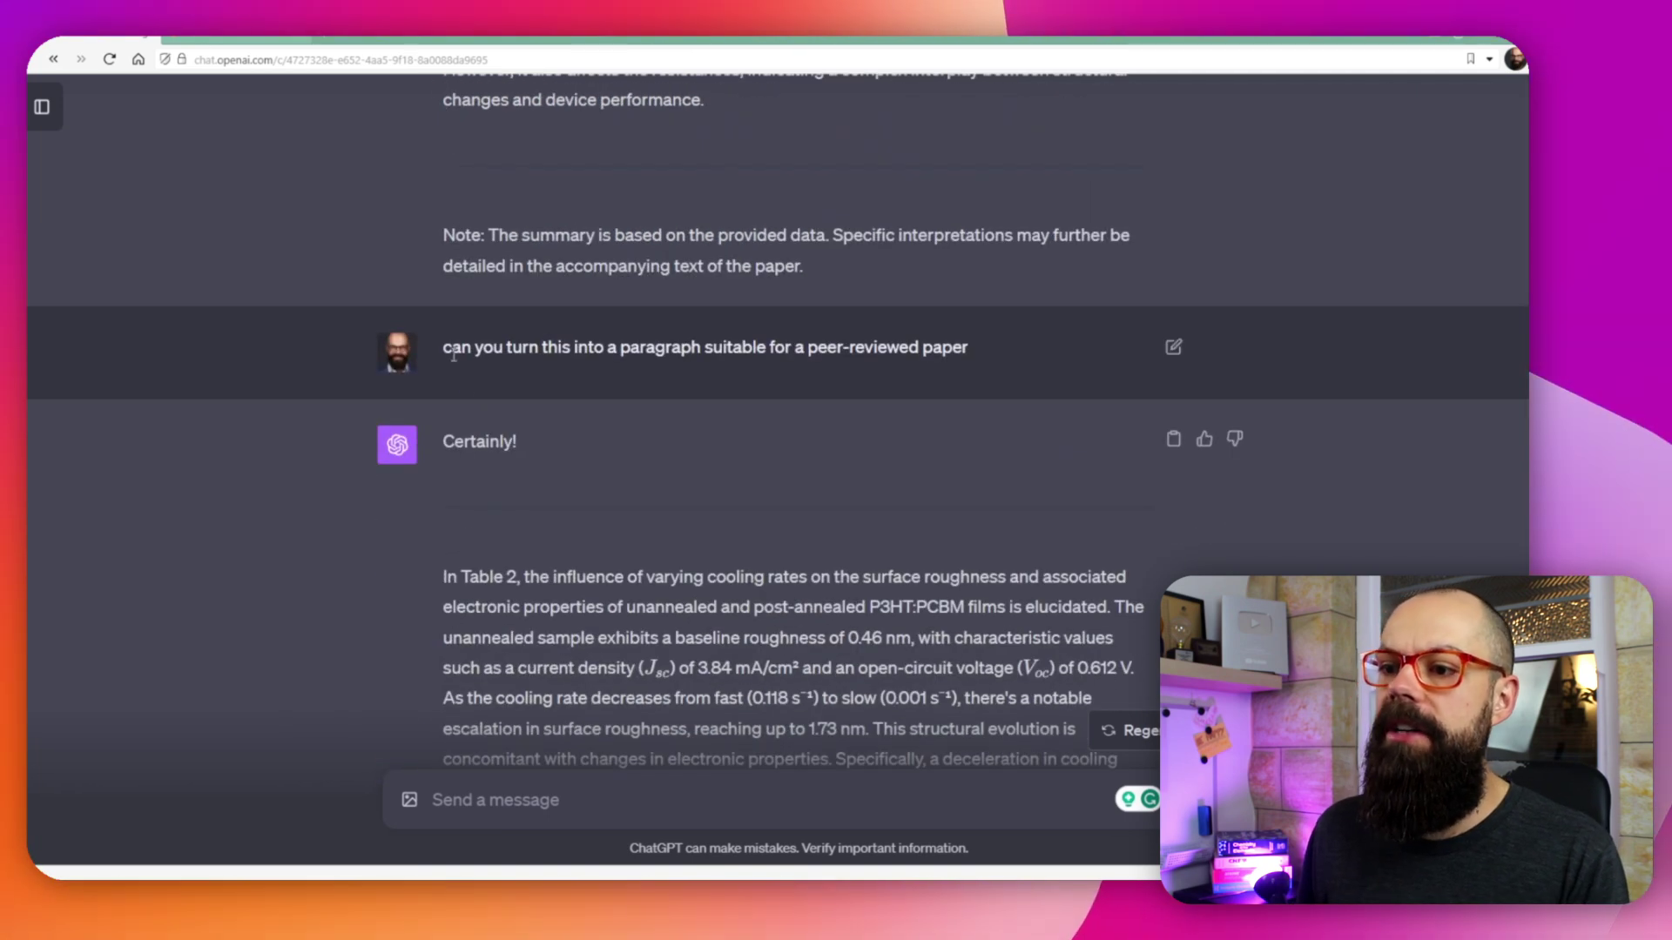
pyautogui.click(883, 340)
pyautogui.scroll(-2, 896, 341)
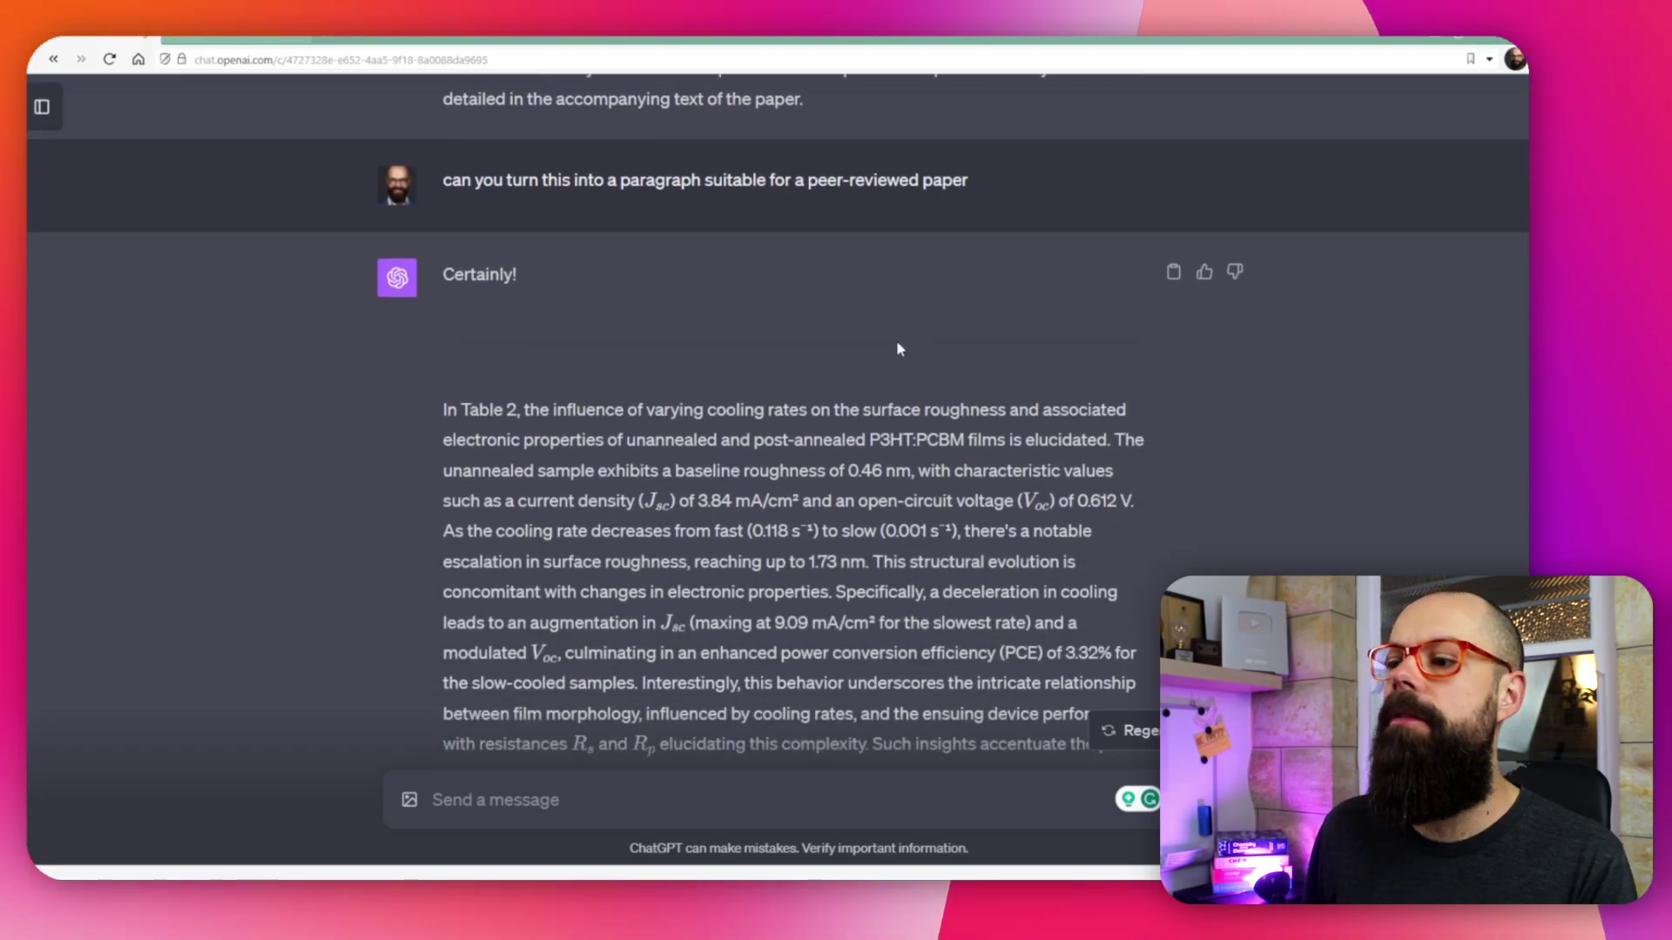
pyautogui.scroll(-2, 896, 339)
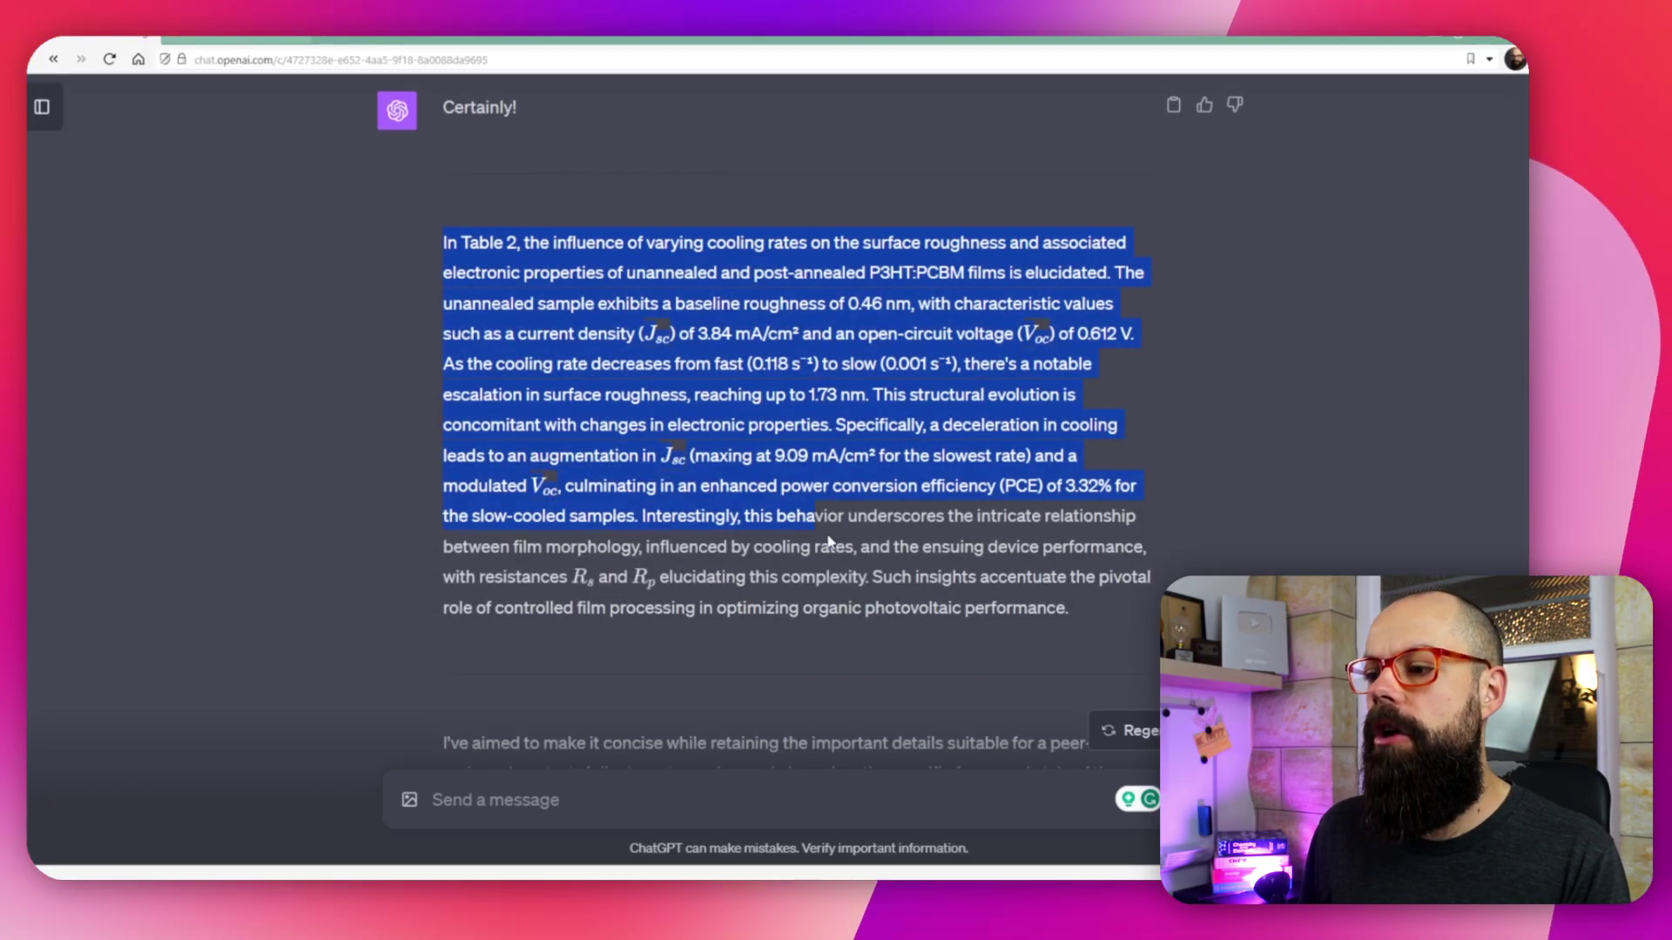